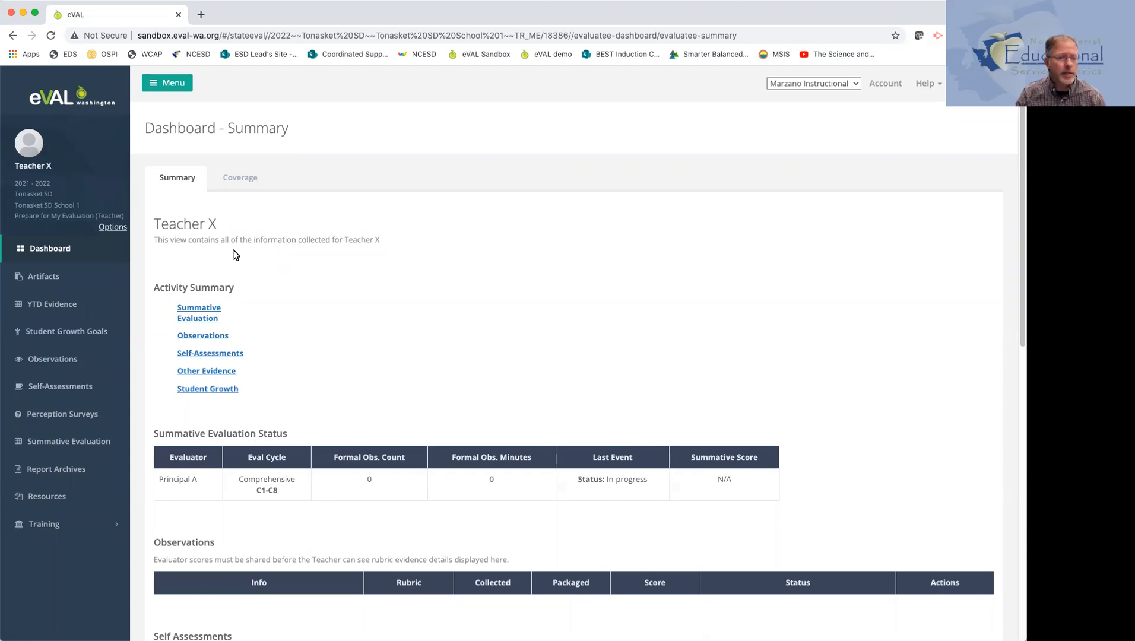
- Open the SG 3.1 student growth goal and review its rubric reference and prompts down to the goal statement
left_click(86, 334)
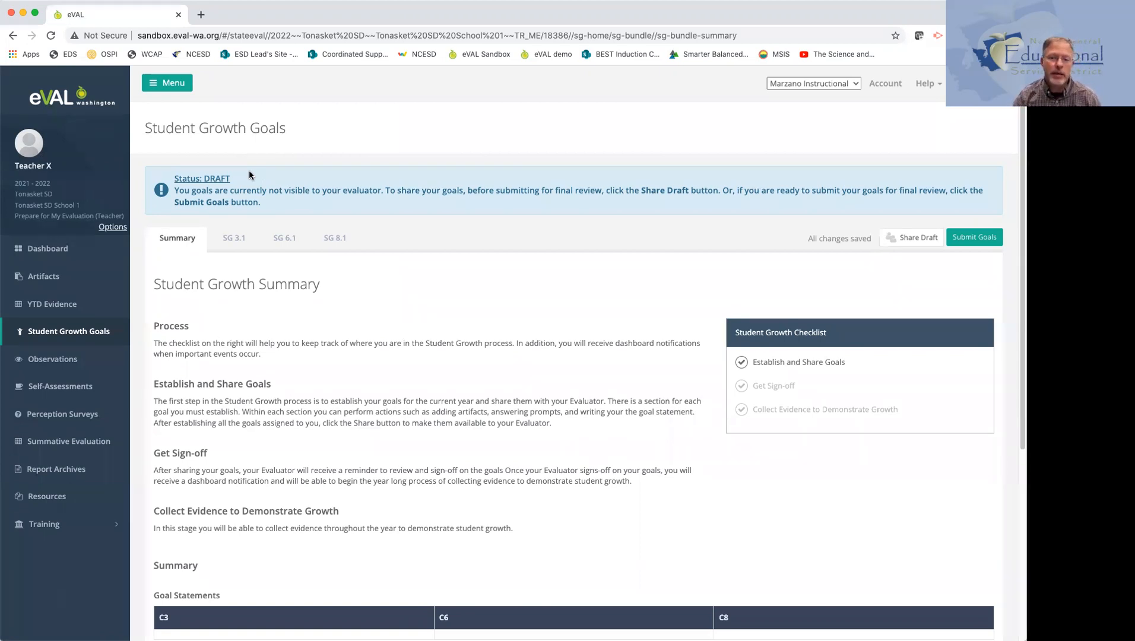
left_click(240, 239)
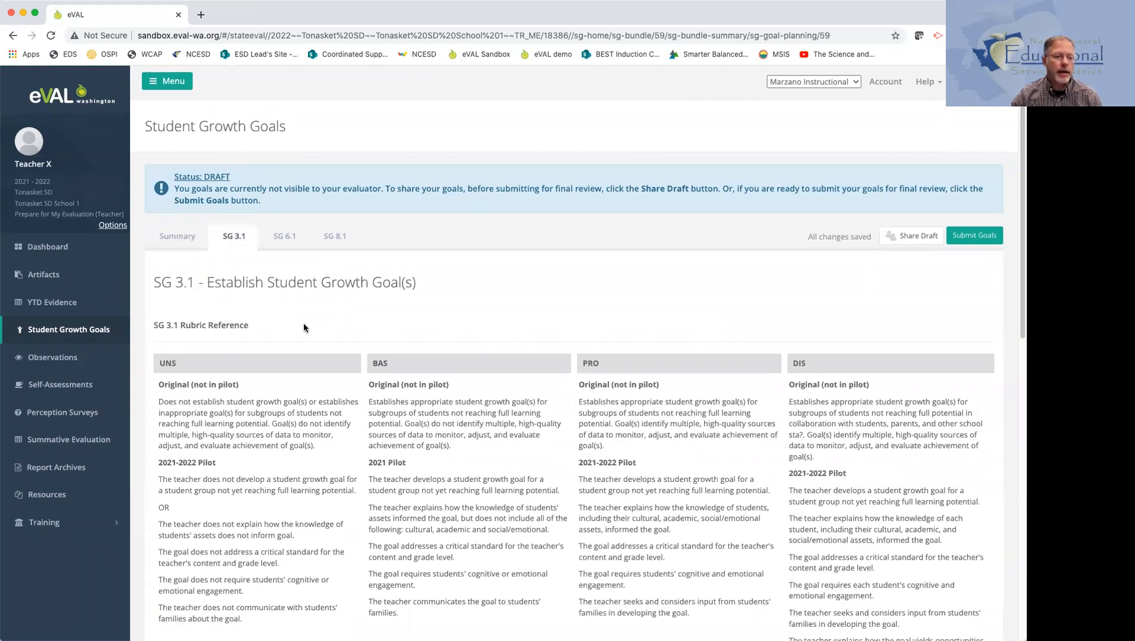
scroll(304, 327, "down", 2)
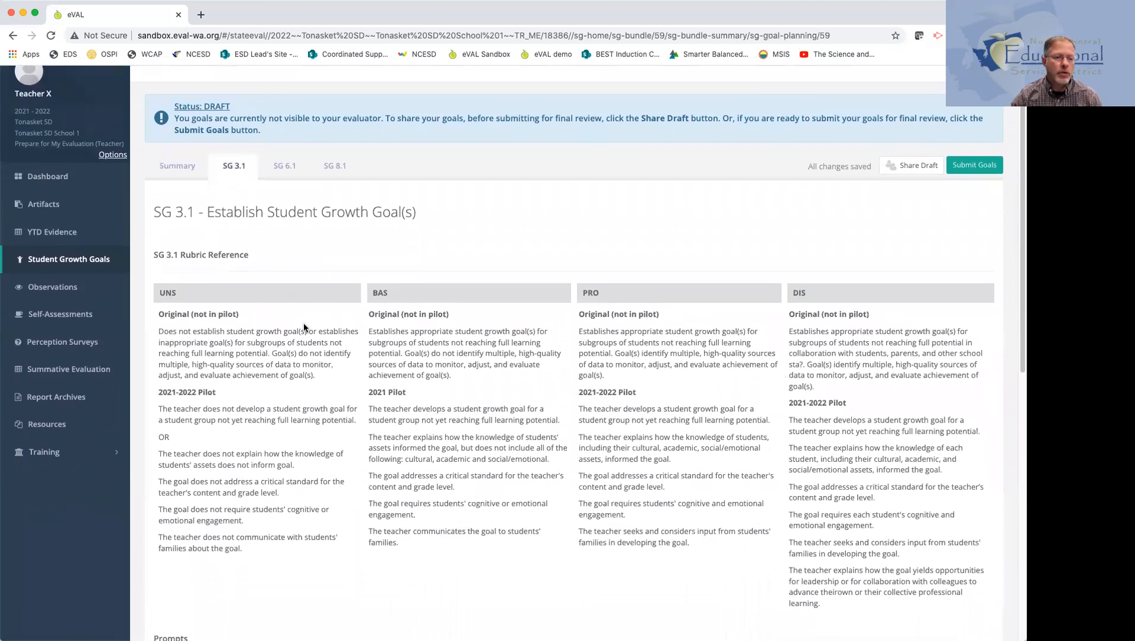
scroll(303, 326, "down", 1)
scroll(303, 326, "down", 2)
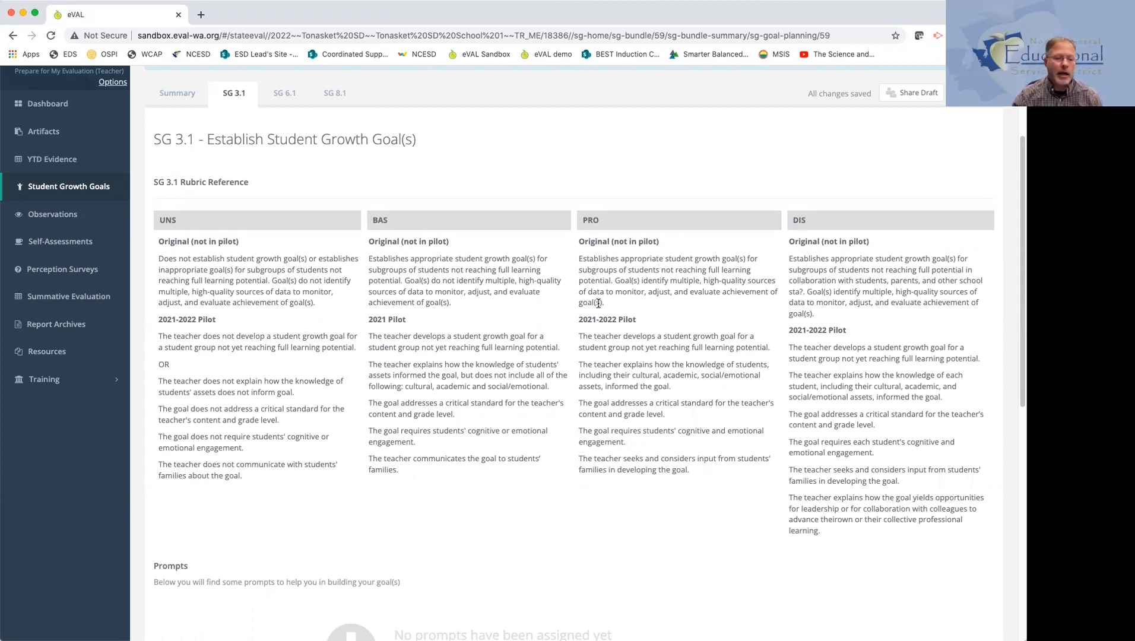
scroll(600, 309, "down", 2)
scroll(584, 324, "down", 4)
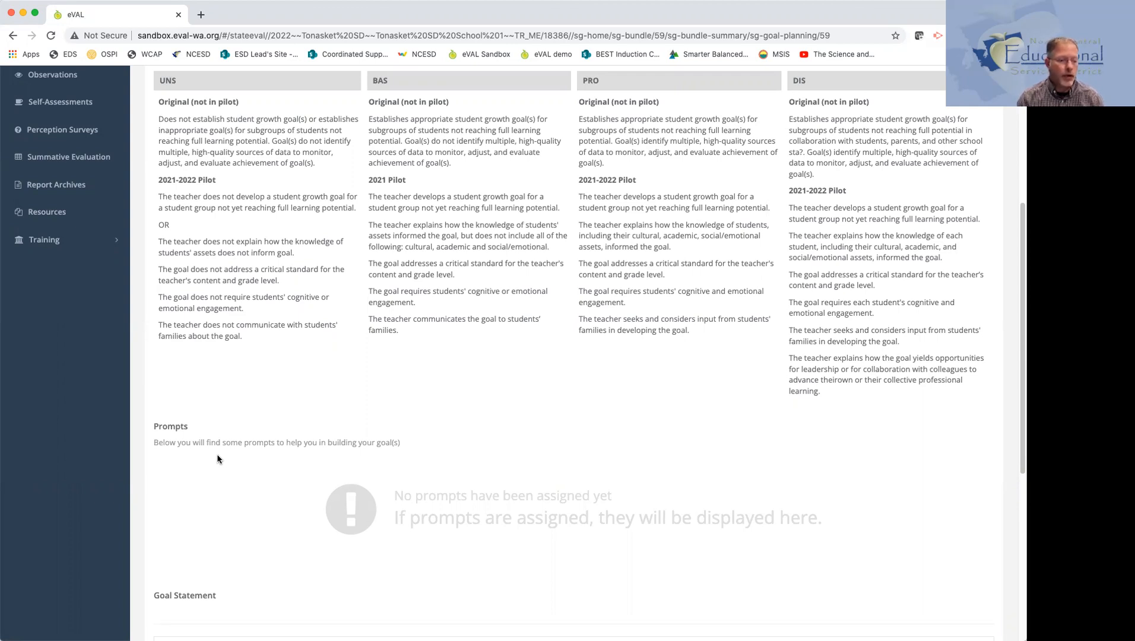
scroll(217, 459, "down", 4)
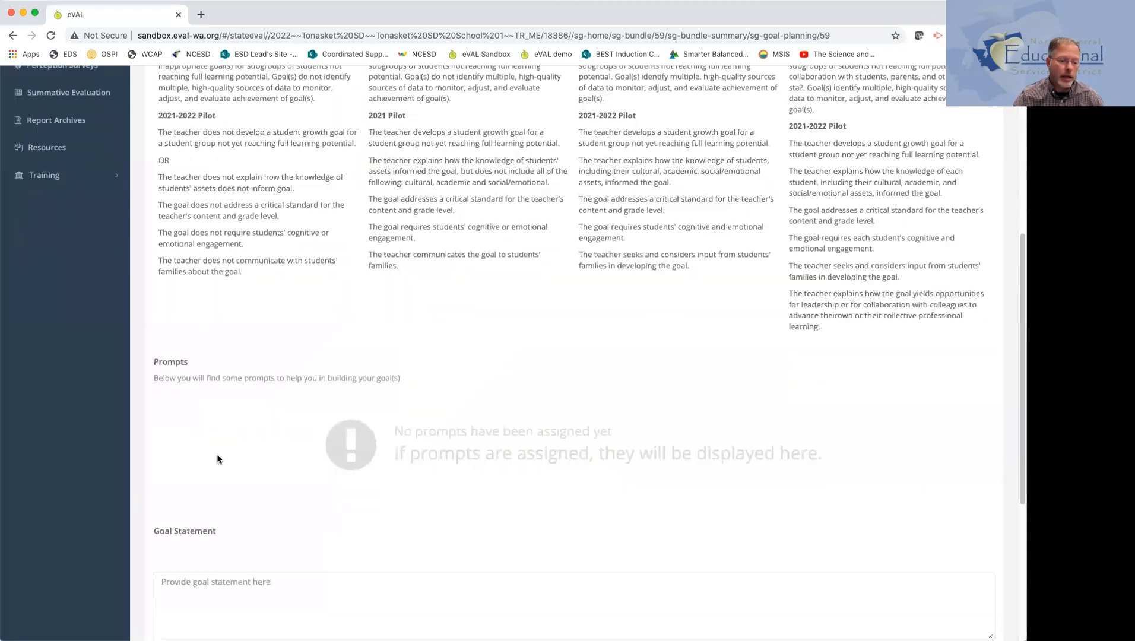
scroll(218, 455, "down", 1)
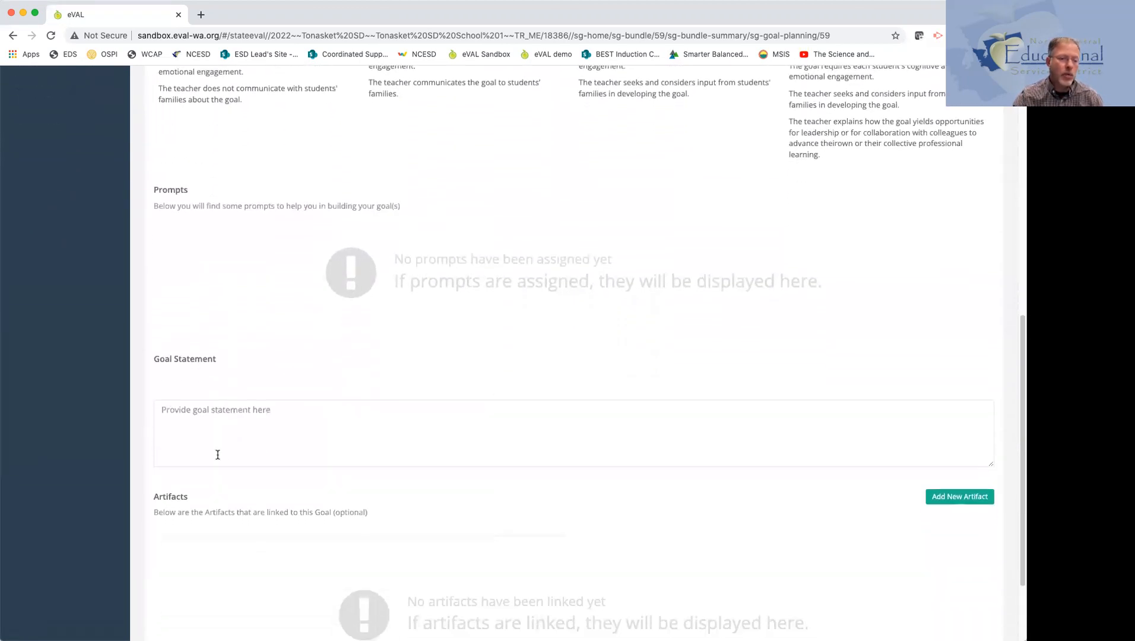
- Enter "By the end of November, 90 % of my sutdents..." as the SG 3.1 goal statement
left_click(215, 418)
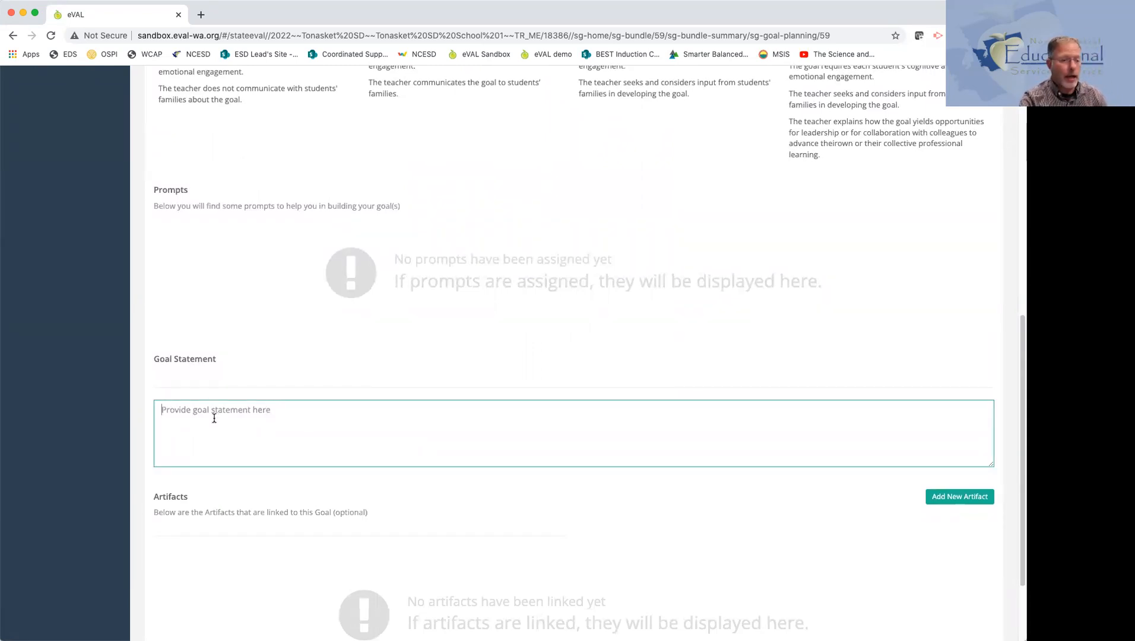
type("B")
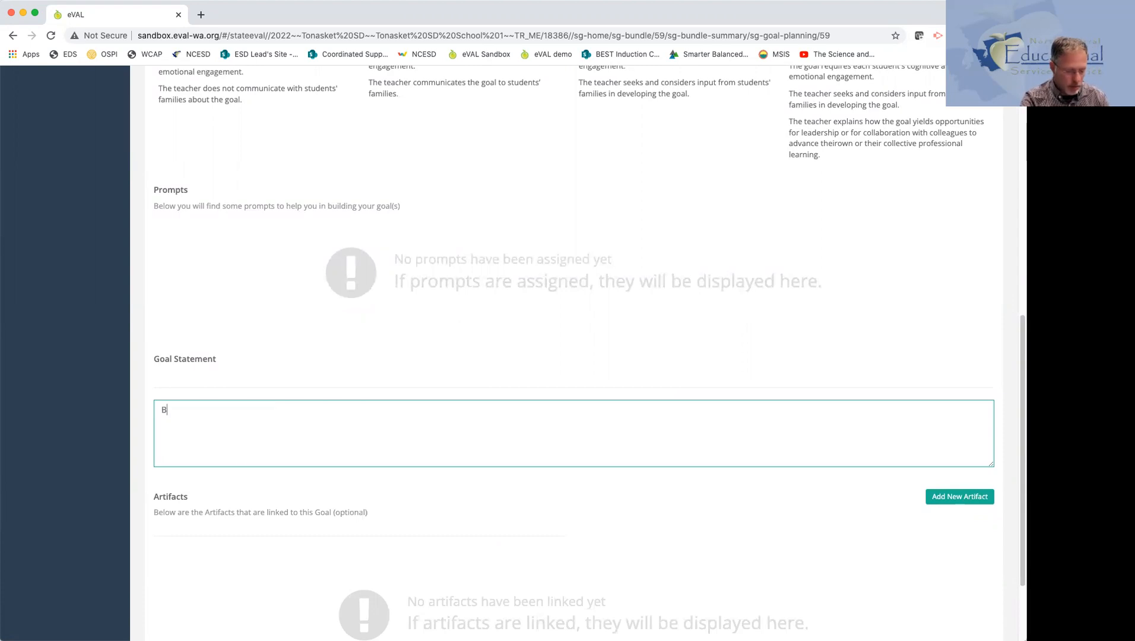
type("y thend of")
key("BackSpace")
key("BackSpace")
key("BackSpace")
key("BackSpace")
key("BackSpace")
key("BackSpace")
type("end ")
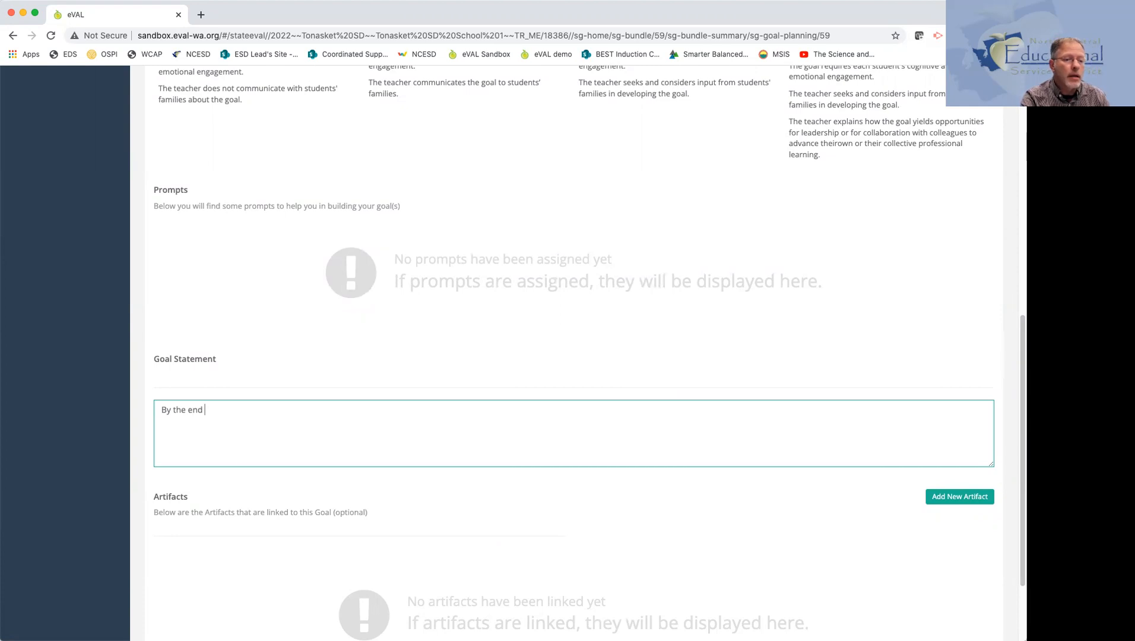
type("of Nove")
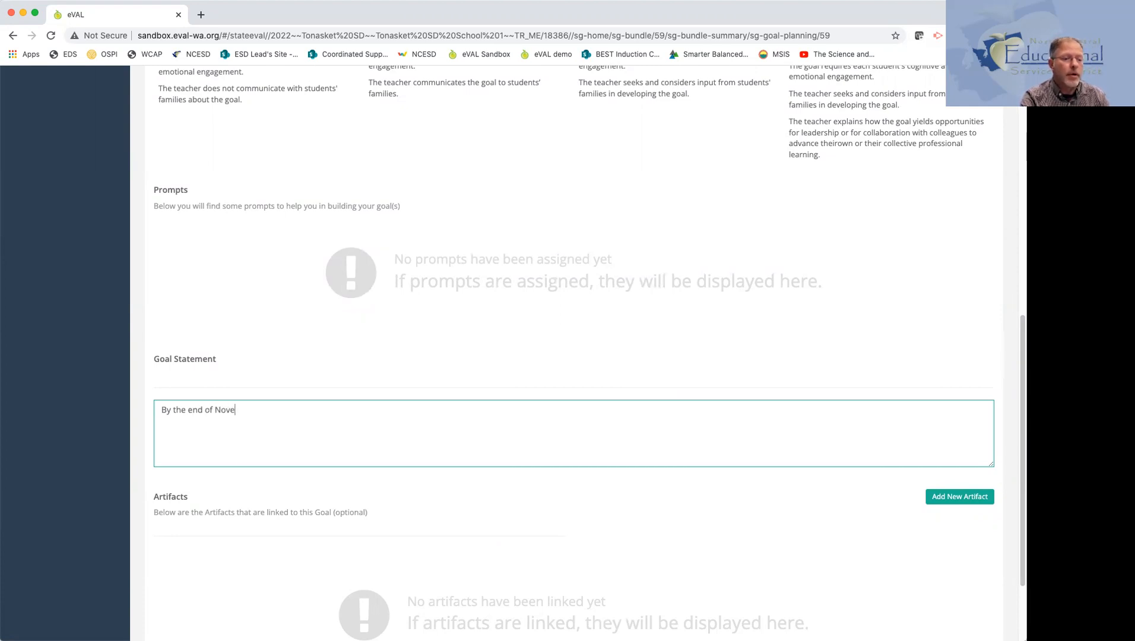
type("mber, 90 % of my sutdents...")
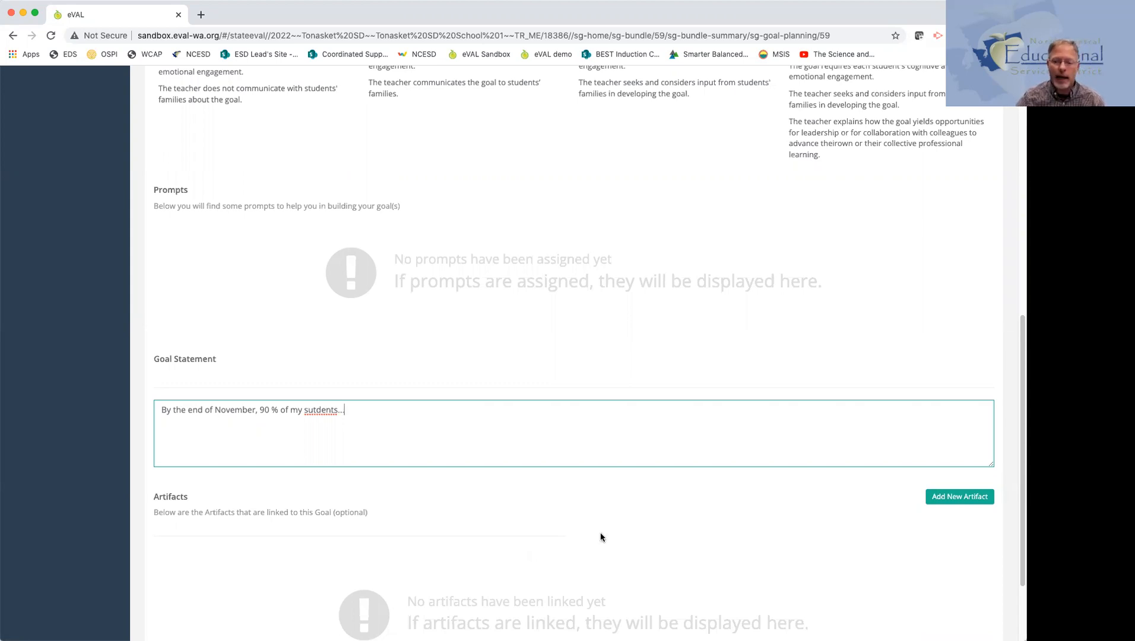
- Add a new artifact to the SG 3.1 goal and title it "Student Growth 3.1 Artifact"
left_click(932, 498)
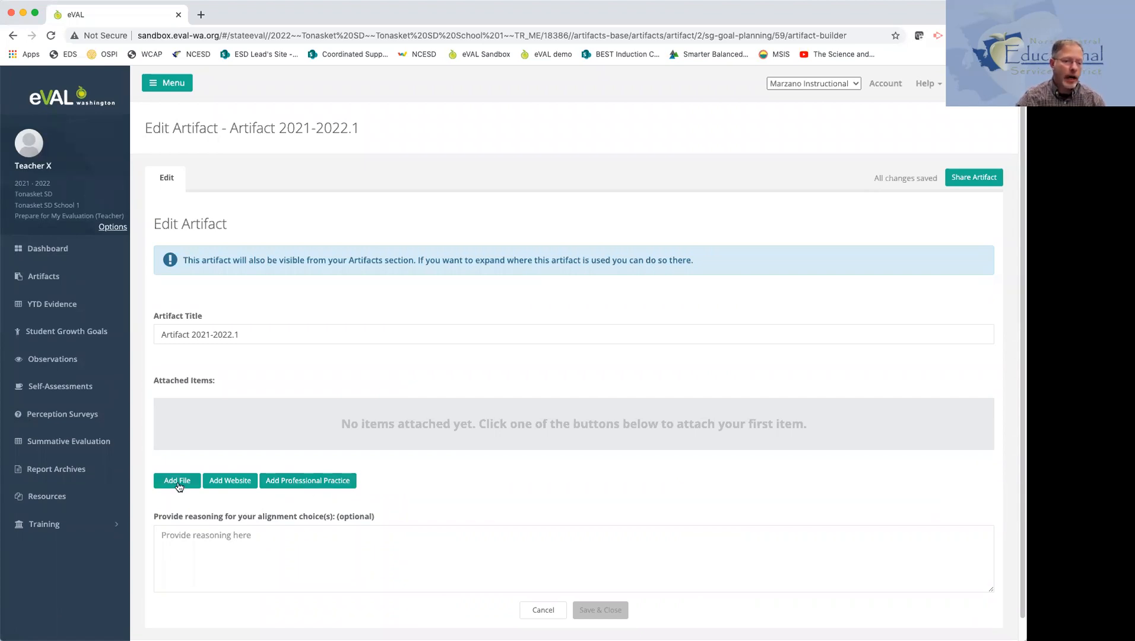
left_click(265, 333)
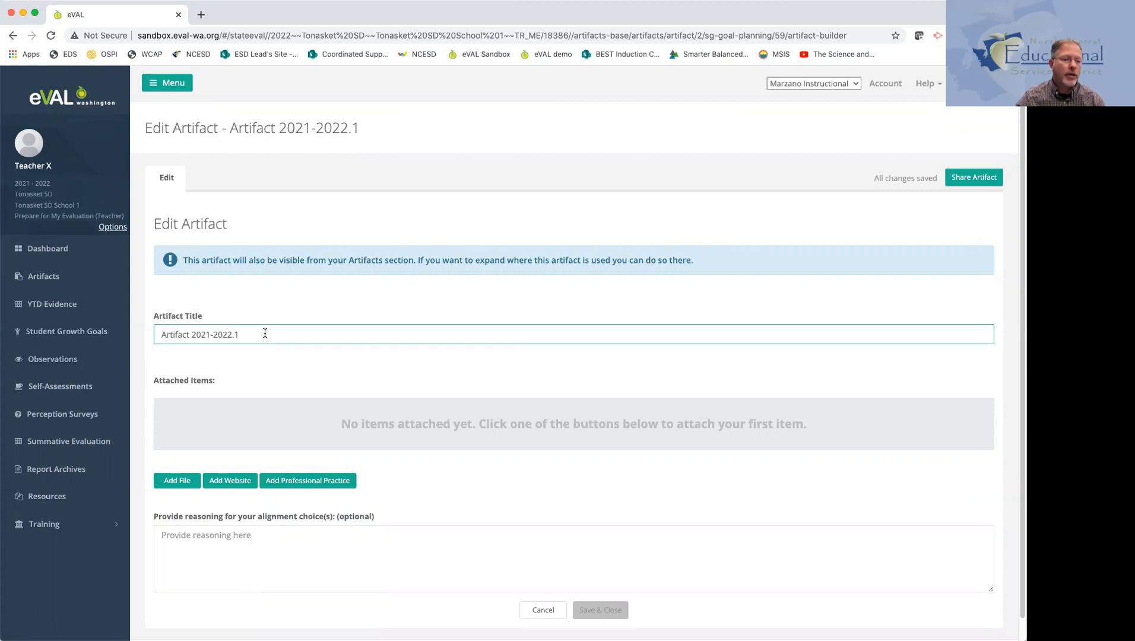
left_click_drag(265, 333, 139, 335)
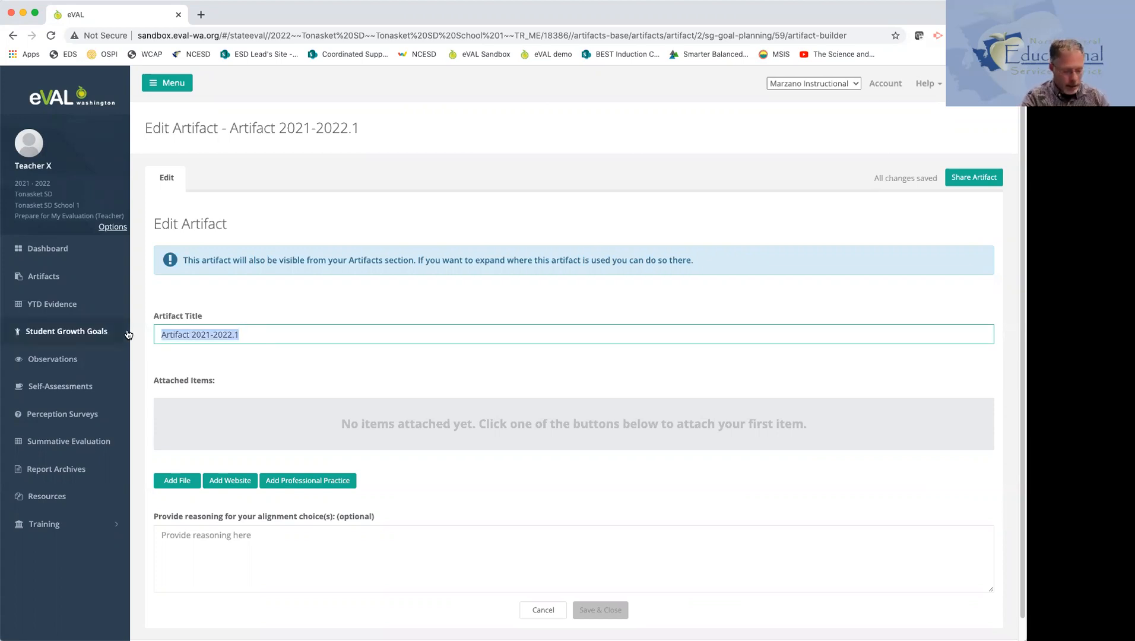
type("Student Growth 3.1 Artifact")
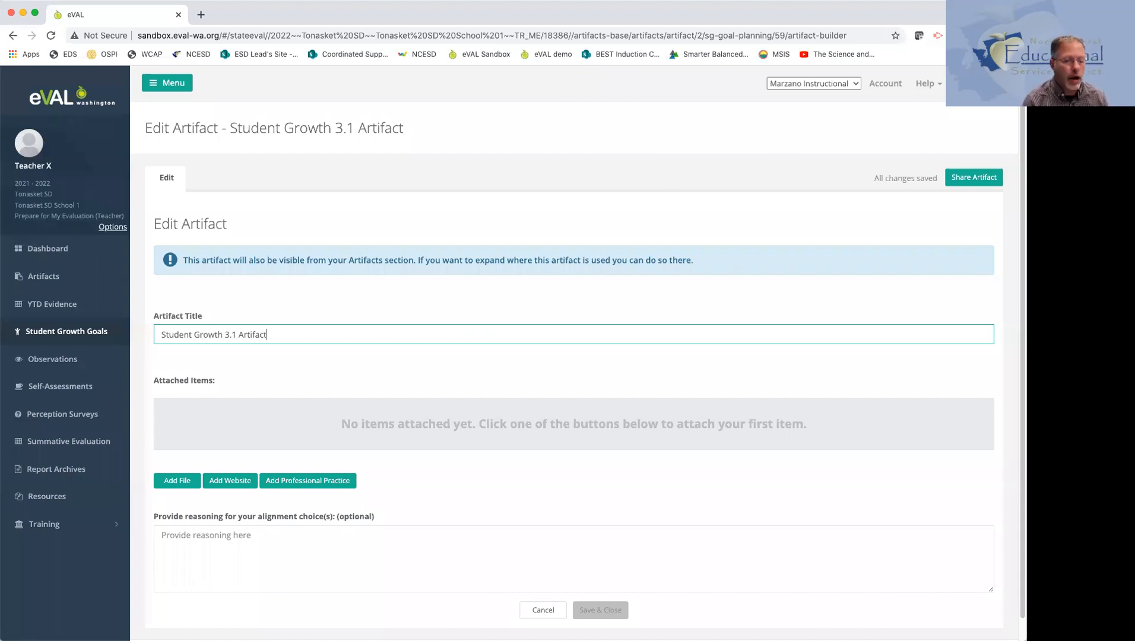
- Attach the local file "Cultural Competency Standards 2018.6.6.pdf" to the artifact
left_click(192, 482)
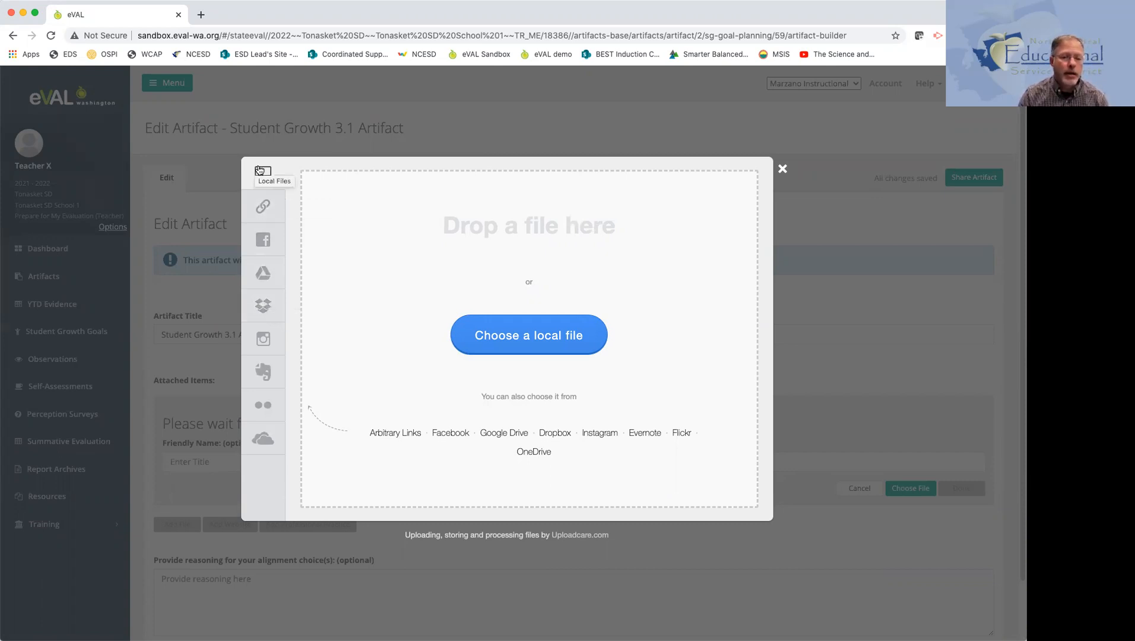
left_click(541, 332)
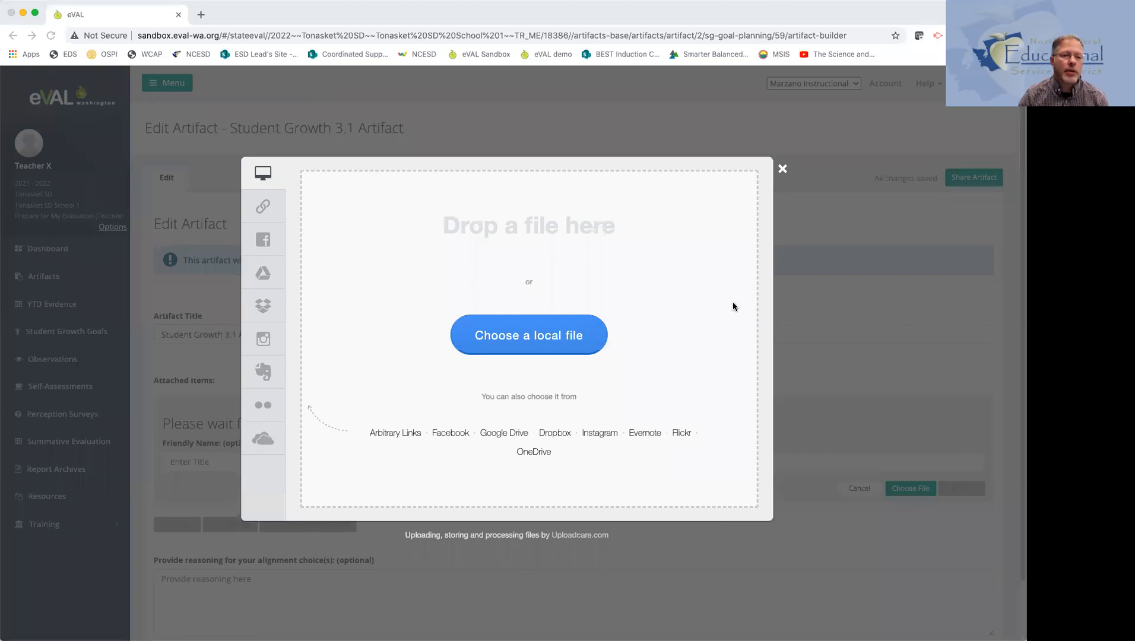
left_click(886, 361)
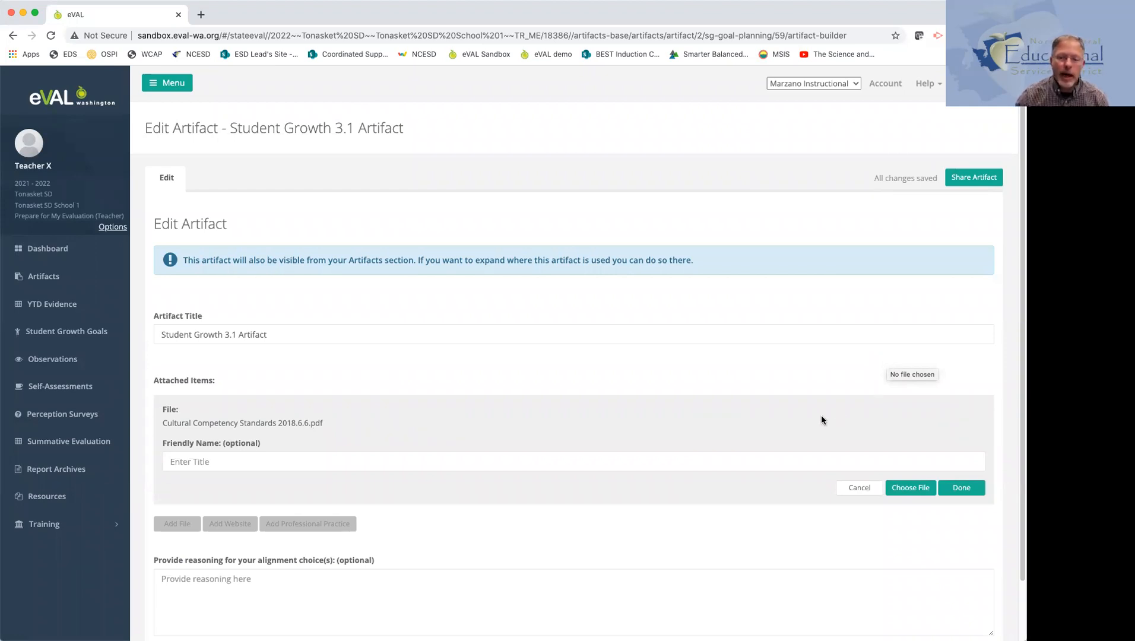
- Enter "Reason..." as the alignment reasoning, then save and close the artifact with its attached file
scroll(821, 415, "down", 2)
left_click(519, 525)
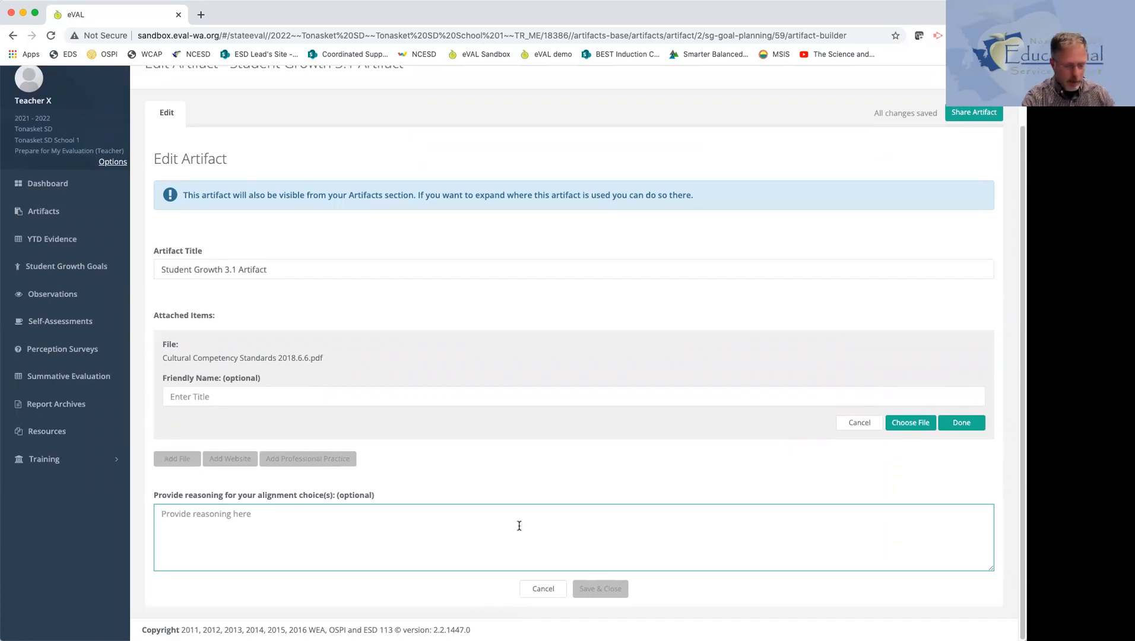
type("Reaso")
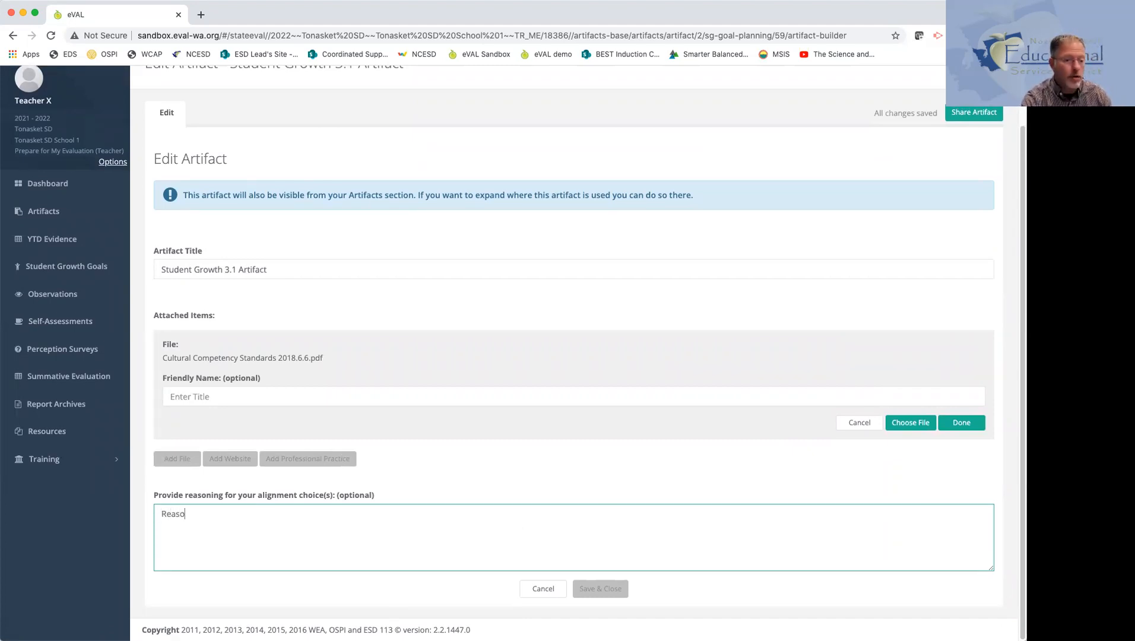
type("n...")
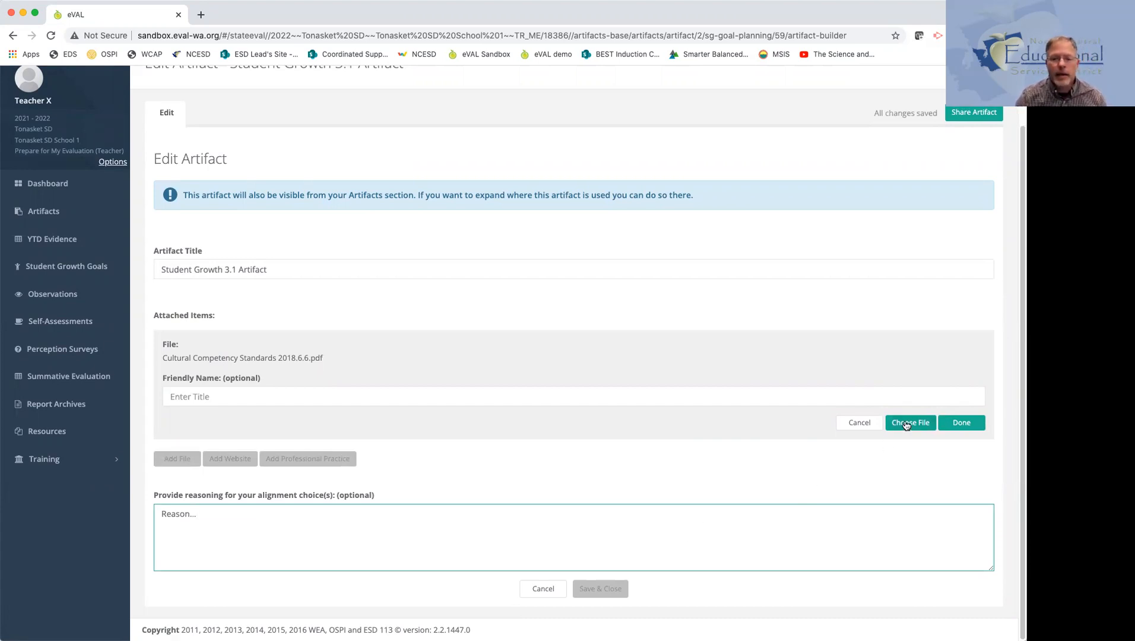
left_click(961, 425)
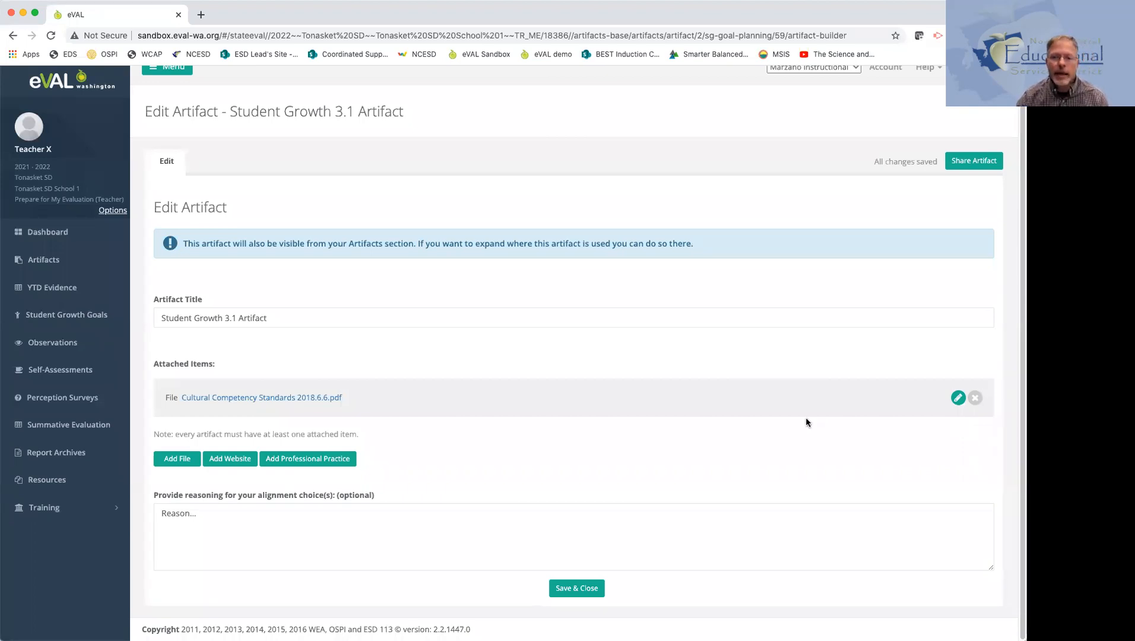
left_click(591, 590)
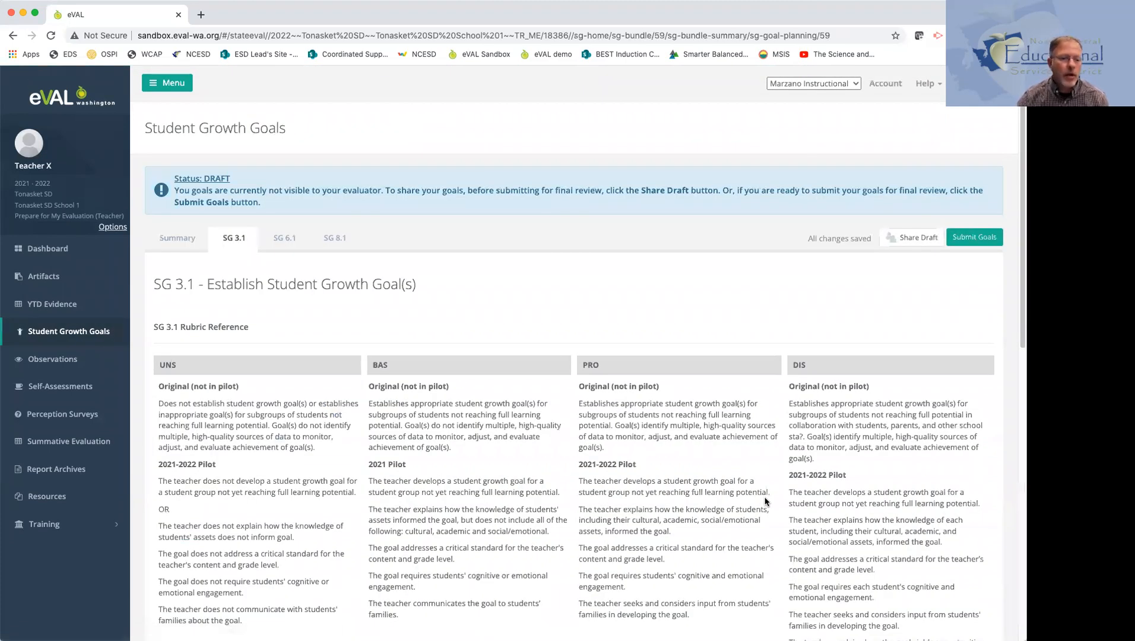
- Enter "Goal Statement 6.1 ...." as the goal statement for the SG 6.1 student growth goal
left_click(292, 240)
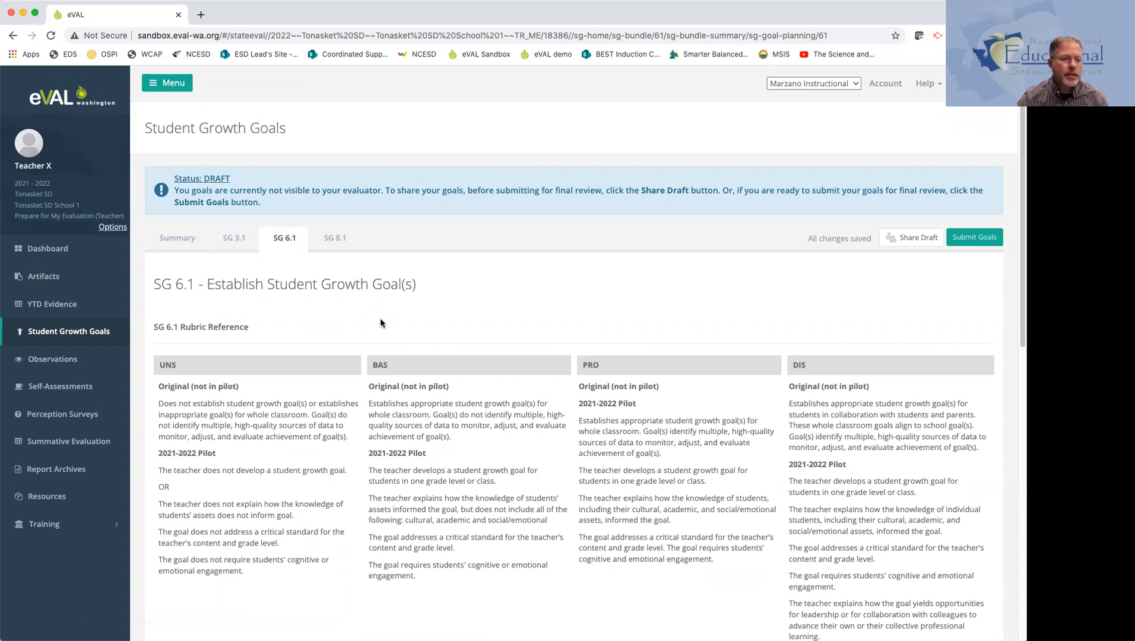
scroll(380, 322, "down", 6)
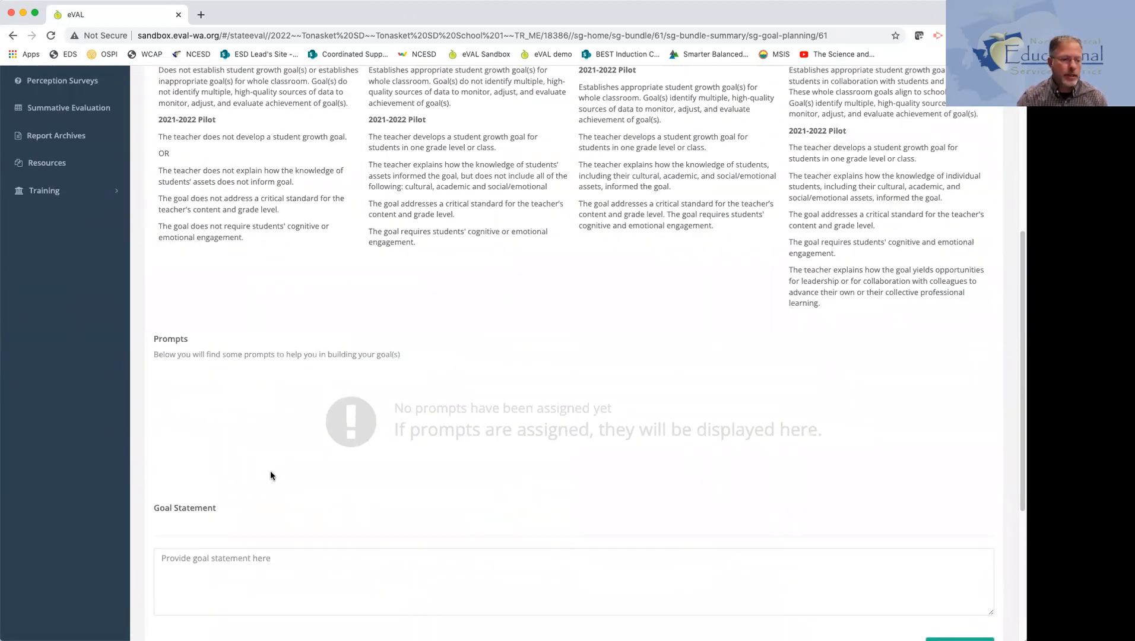
scroll(249, 549, "down", 2)
left_click(228, 489)
type("Gaol")
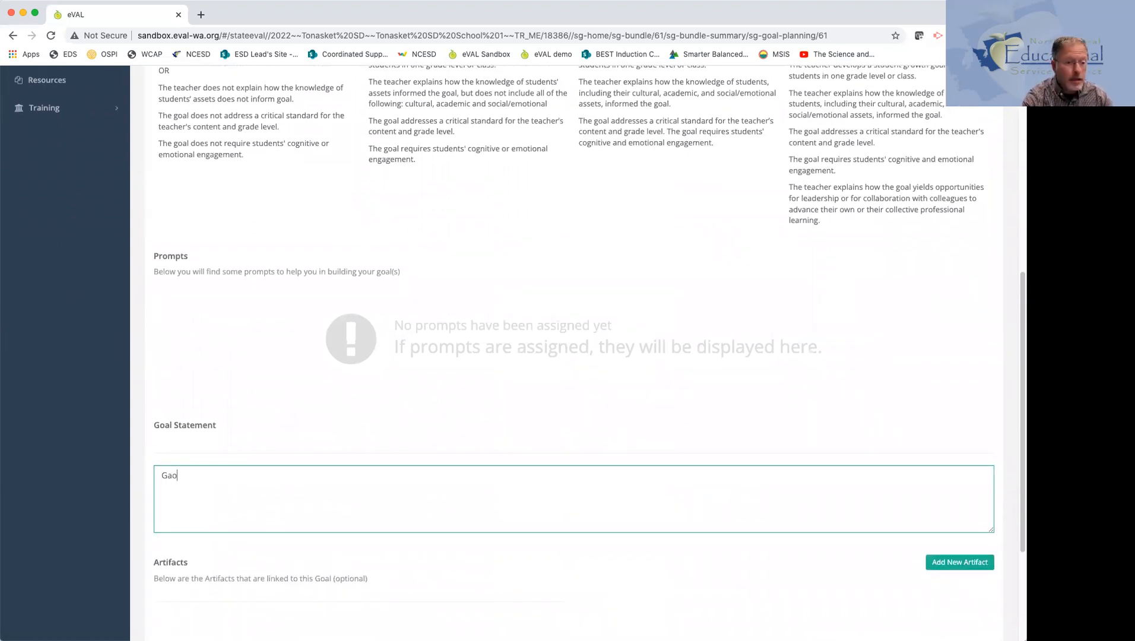
key("BackSpace")
key("BackSpace")
key("BackSpace")
type("oal ")
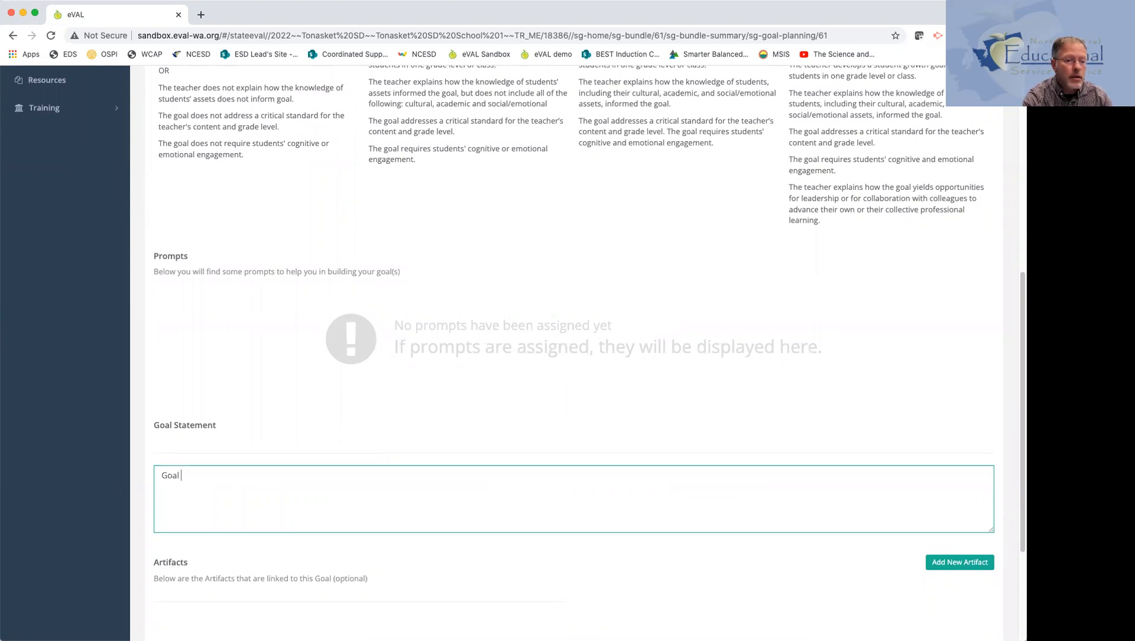
type("Statement ")
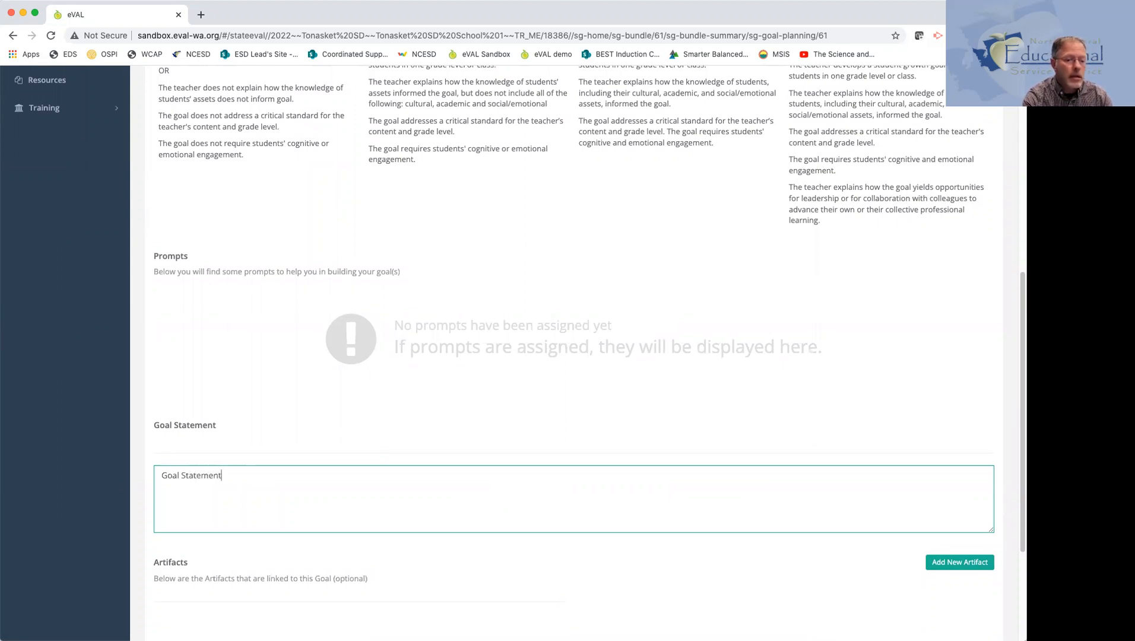
type("6.")
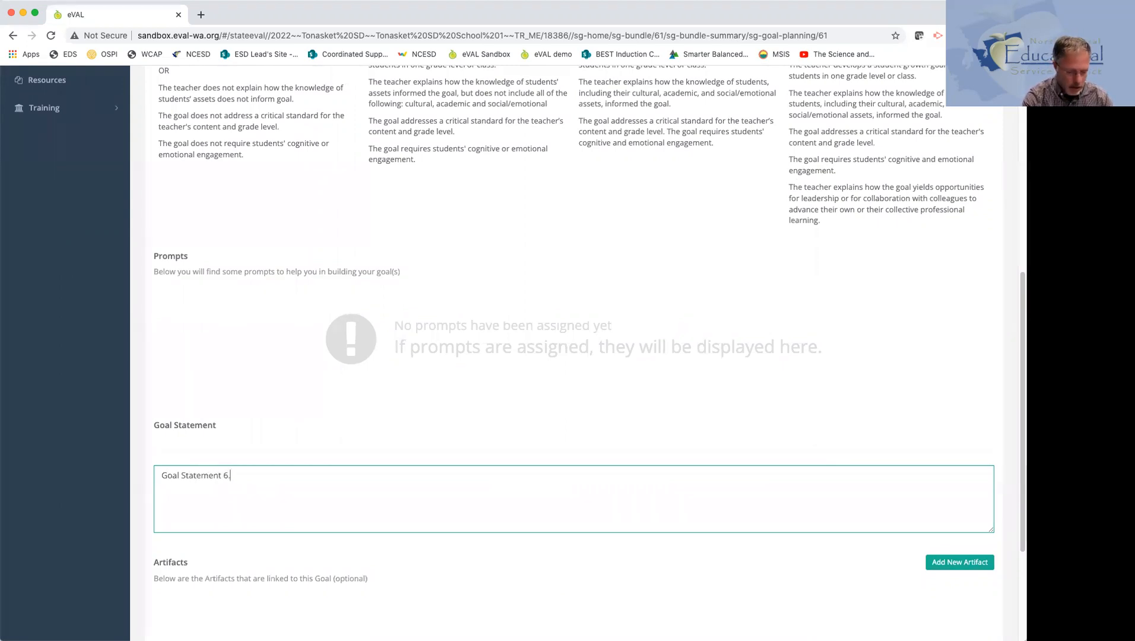
type("1 ....")
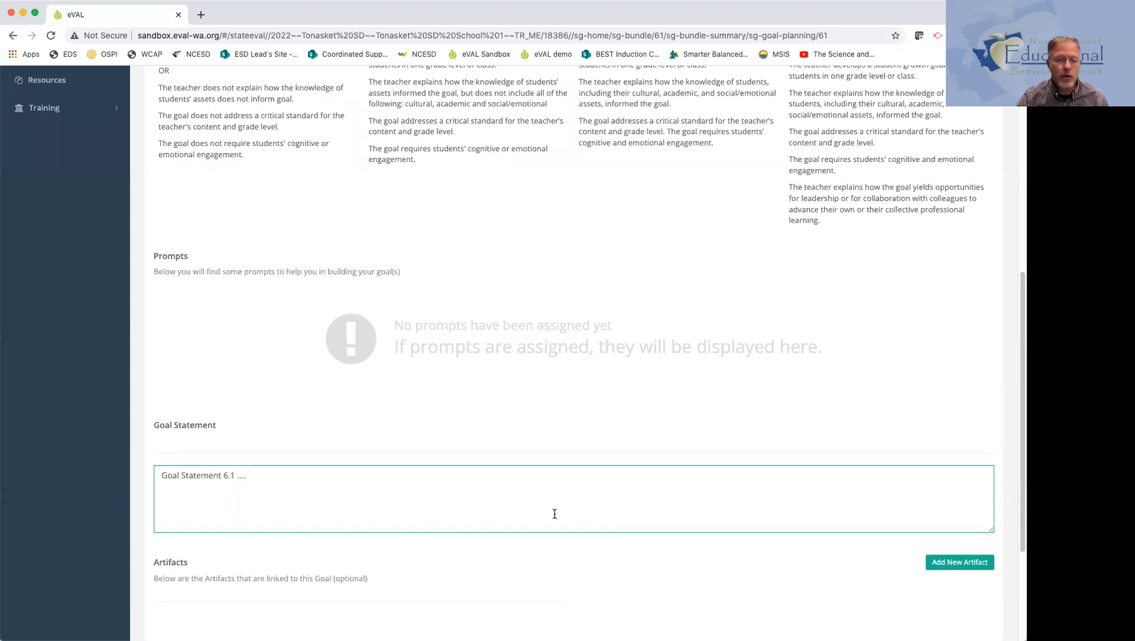
- Open the SG 8.1 team student growth goal and look over its rubric reference, prompts and goal statement section
scroll(554, 513, "up", 10)
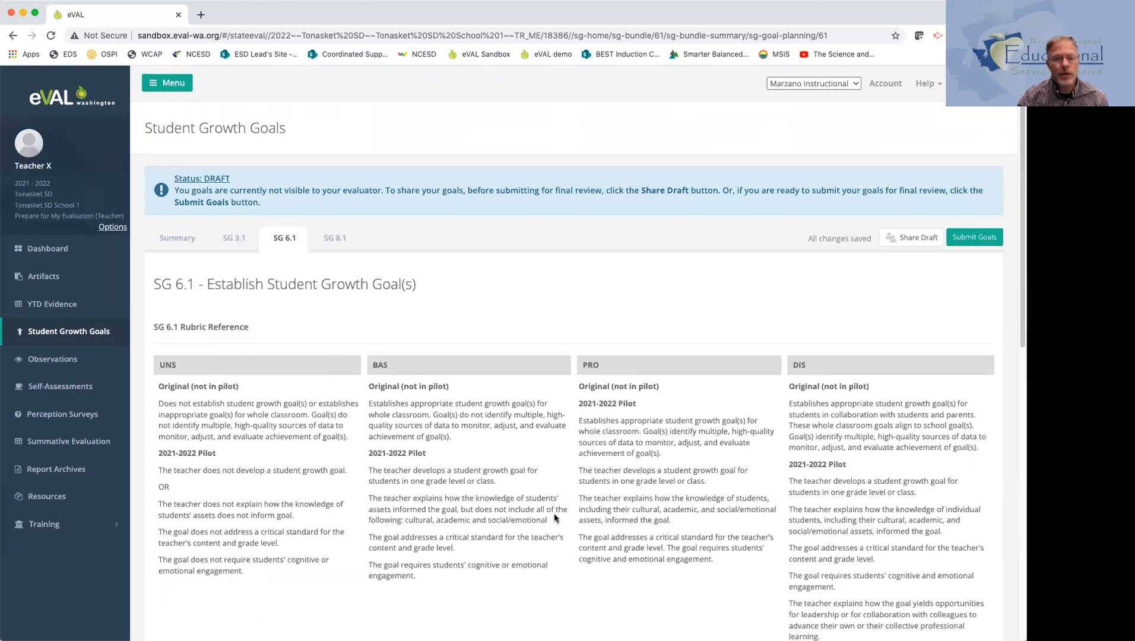
left_click(343, 245)
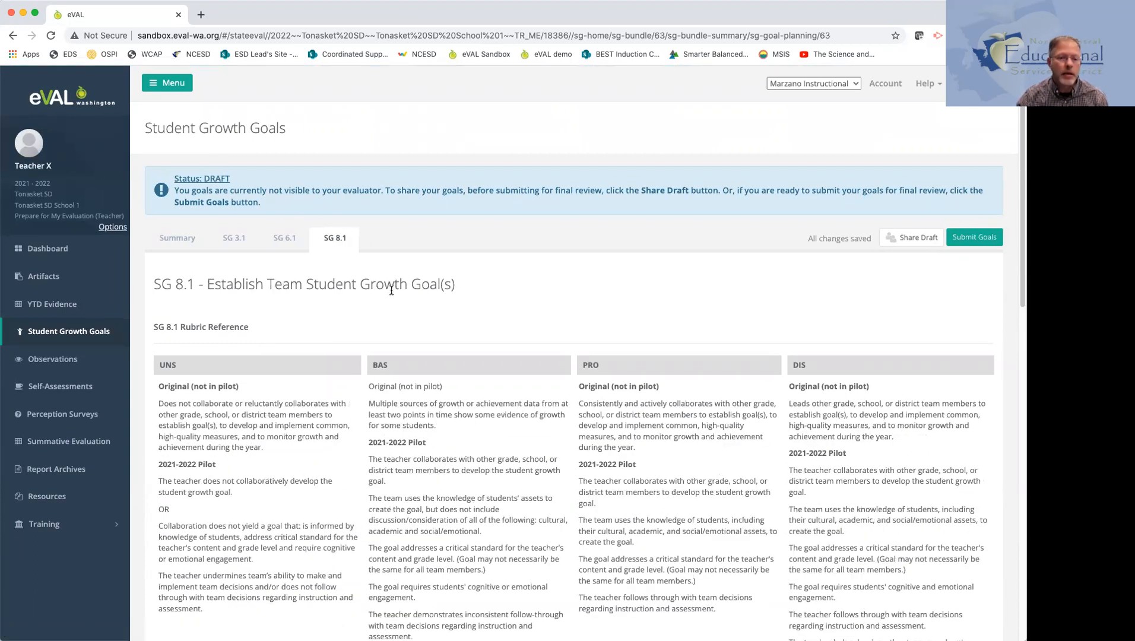
scroll(392, 290, "down", 6)
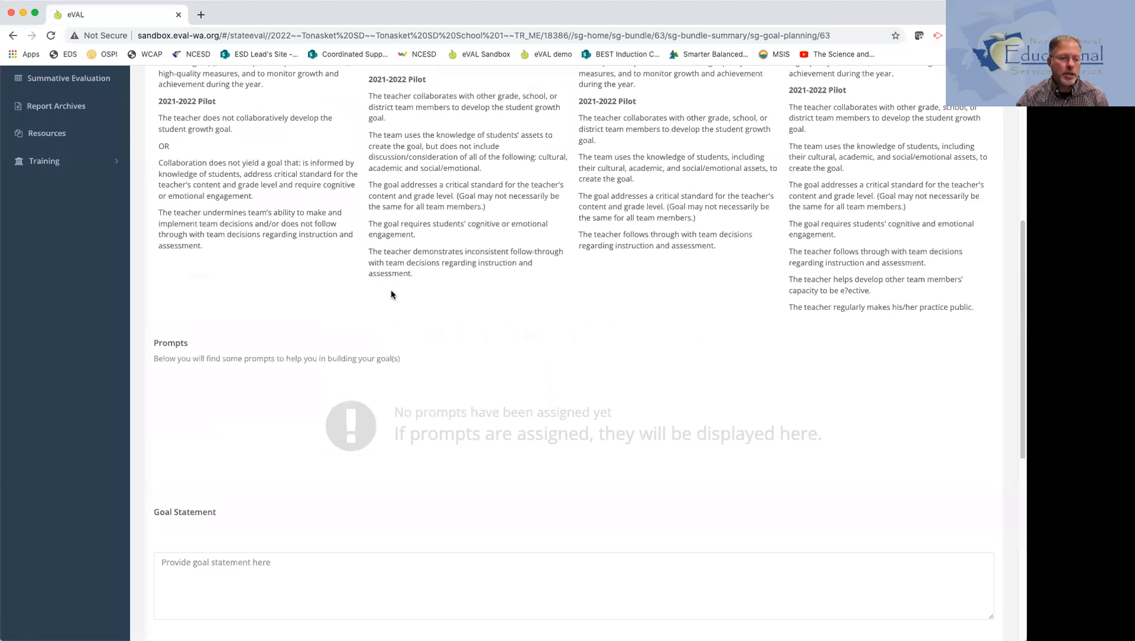
scroll(391, 294, "down", 2)
left_click(238, 481)
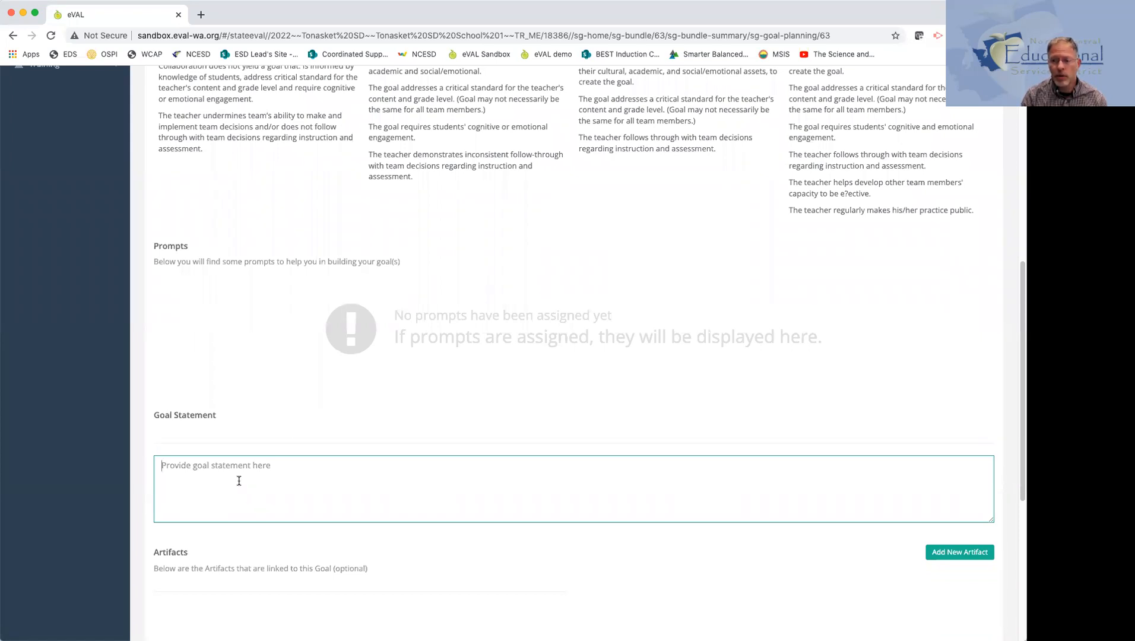
- Share the draft goals with the evaluator and try to submit them for final review
scroll(238, 481, "up", 8)
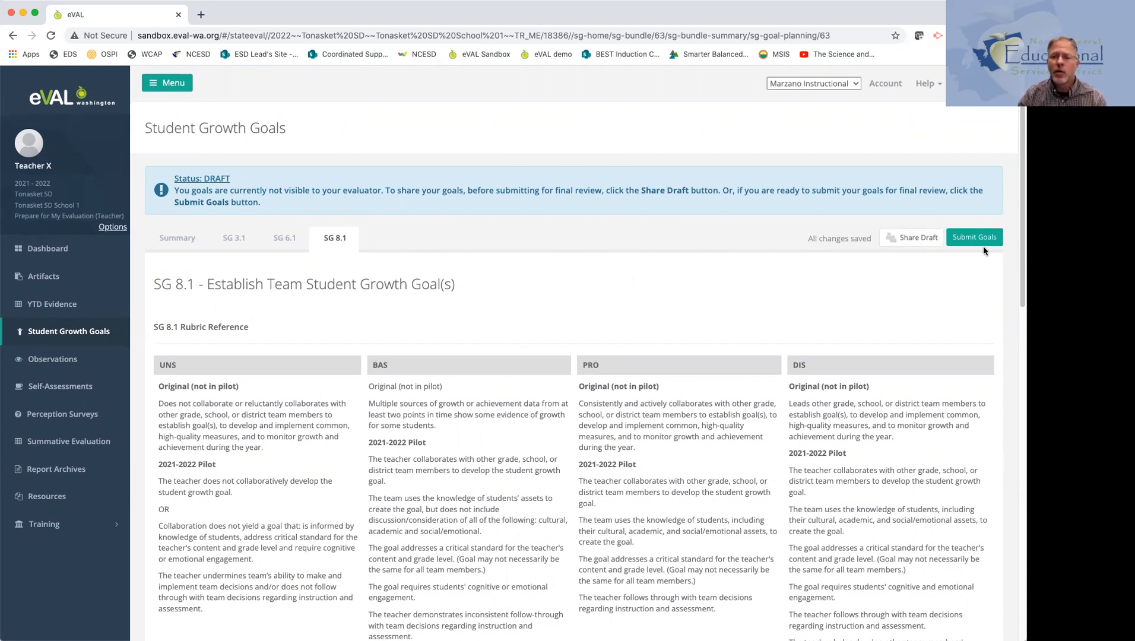
left_click(906, 240)
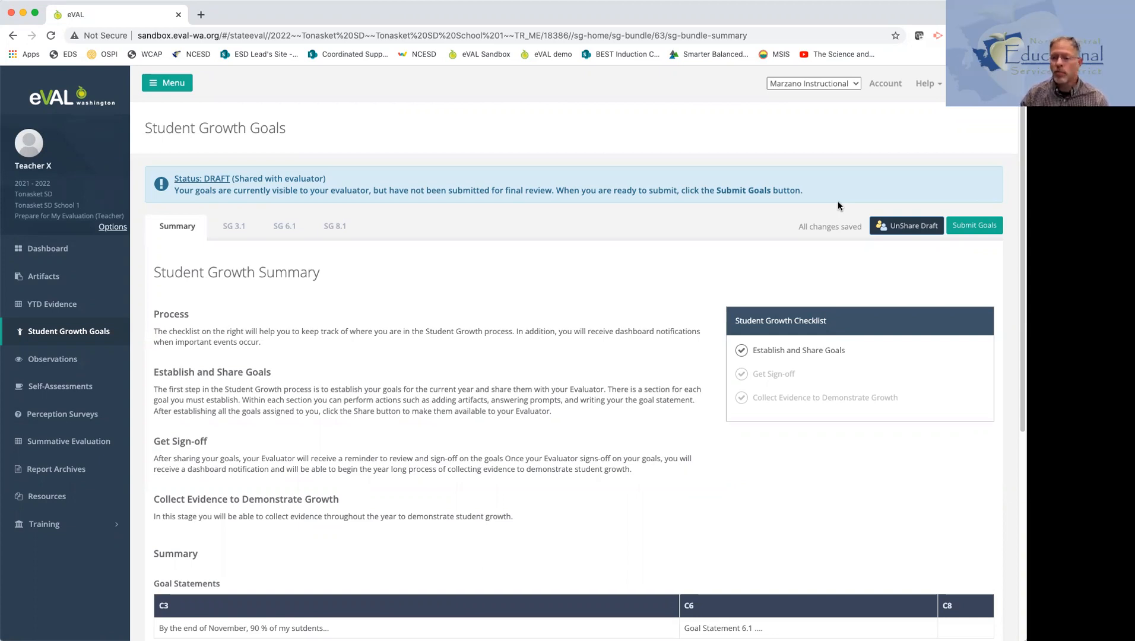
left_click(979, 229)
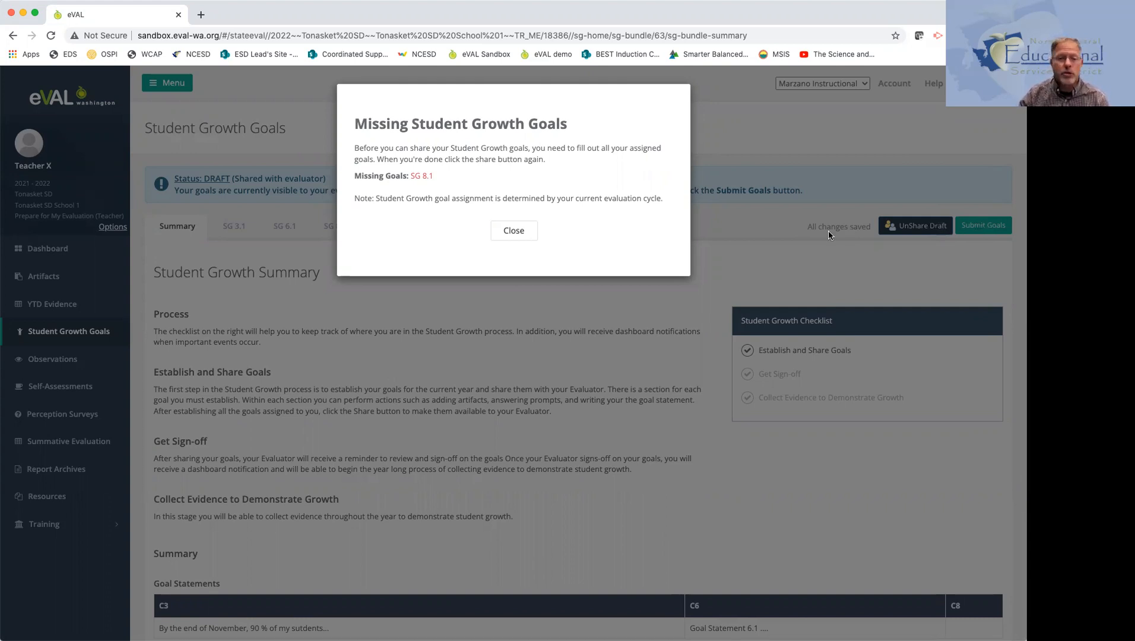
left_click(514, 231)
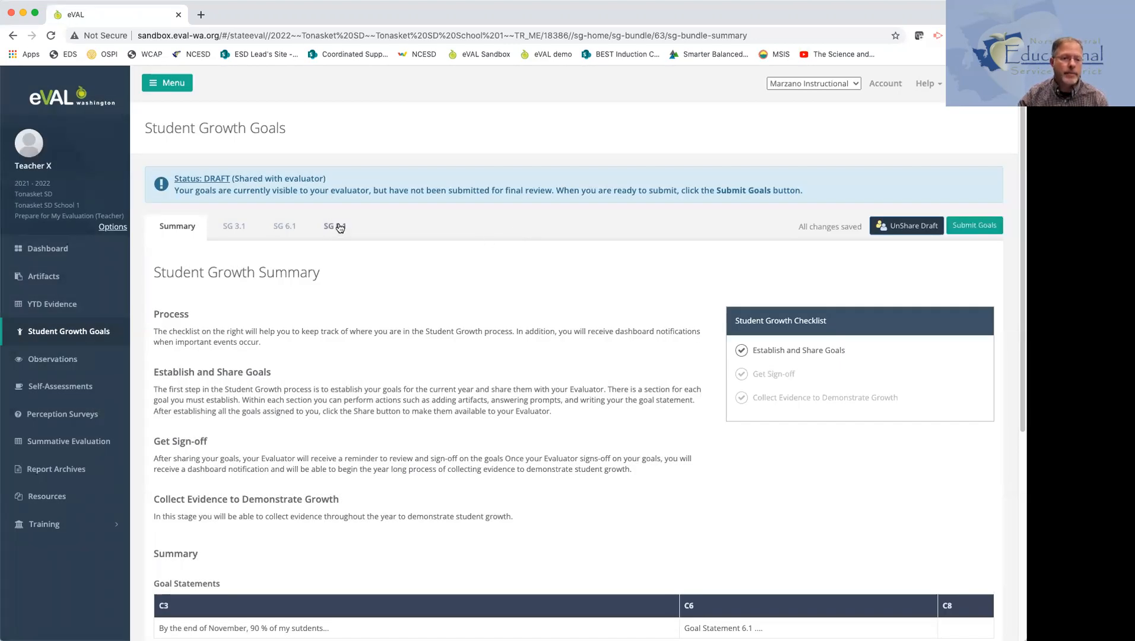
- Enter "Goal for 8.1..." as the goal statement for the SG 8.1 team student growth goal
left_click(337, 227)
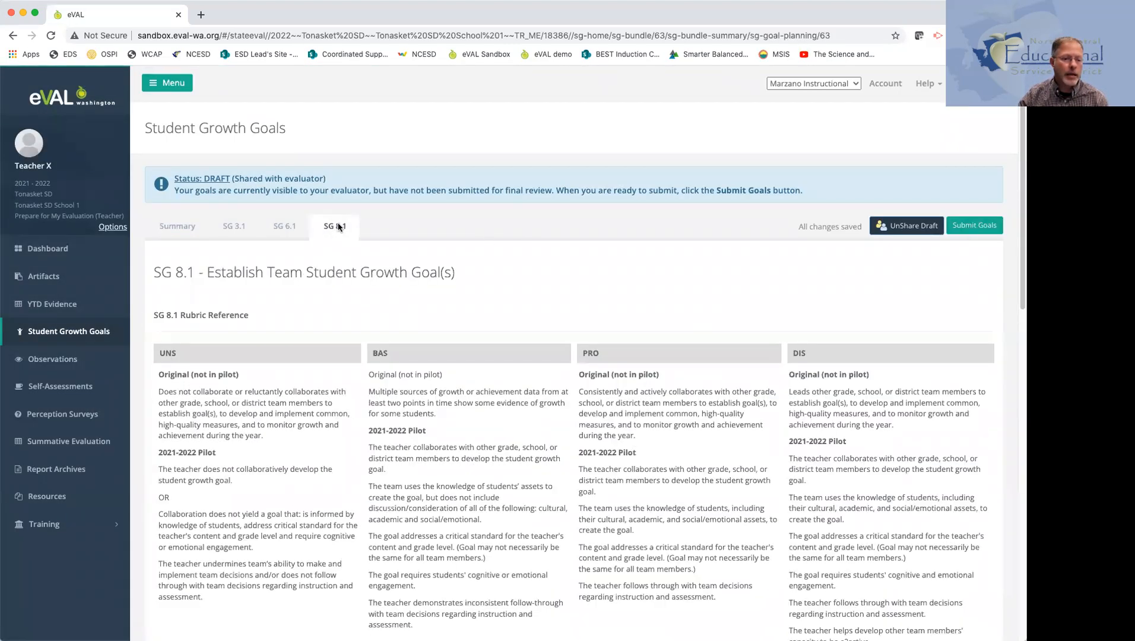
scroll(346, 477, "down", 10)
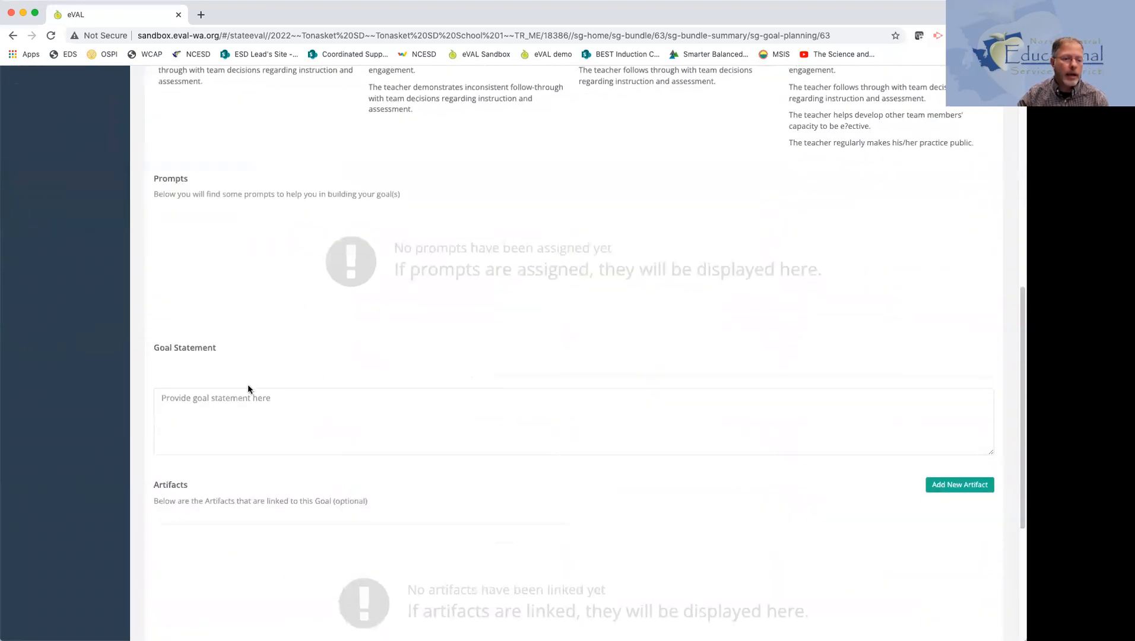
left_click(251, 410)
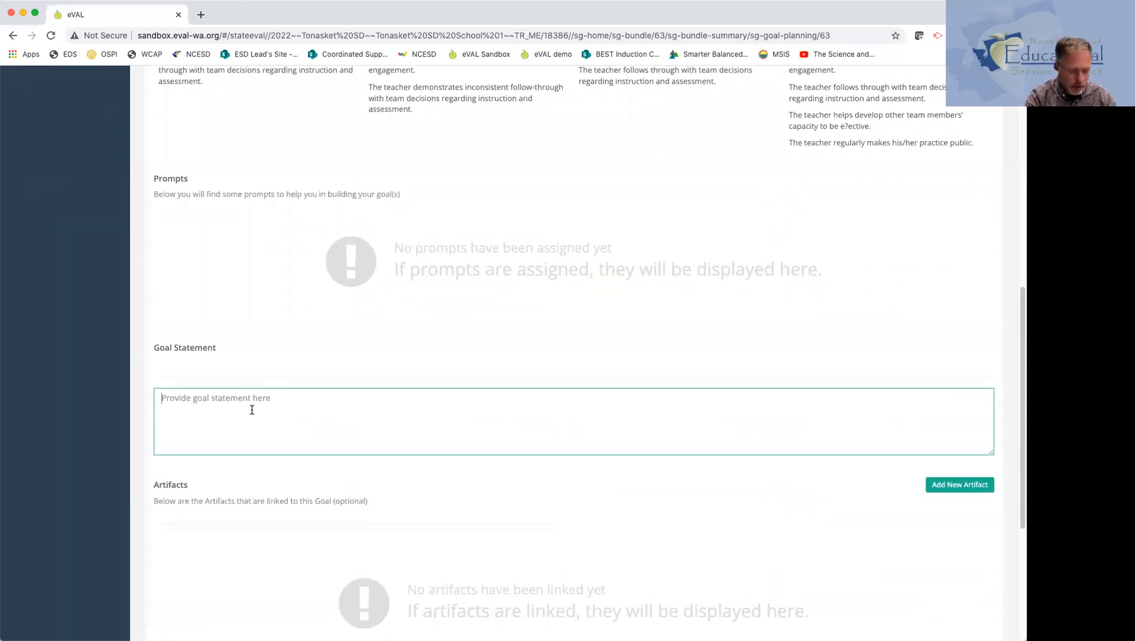
type("Gaol ")
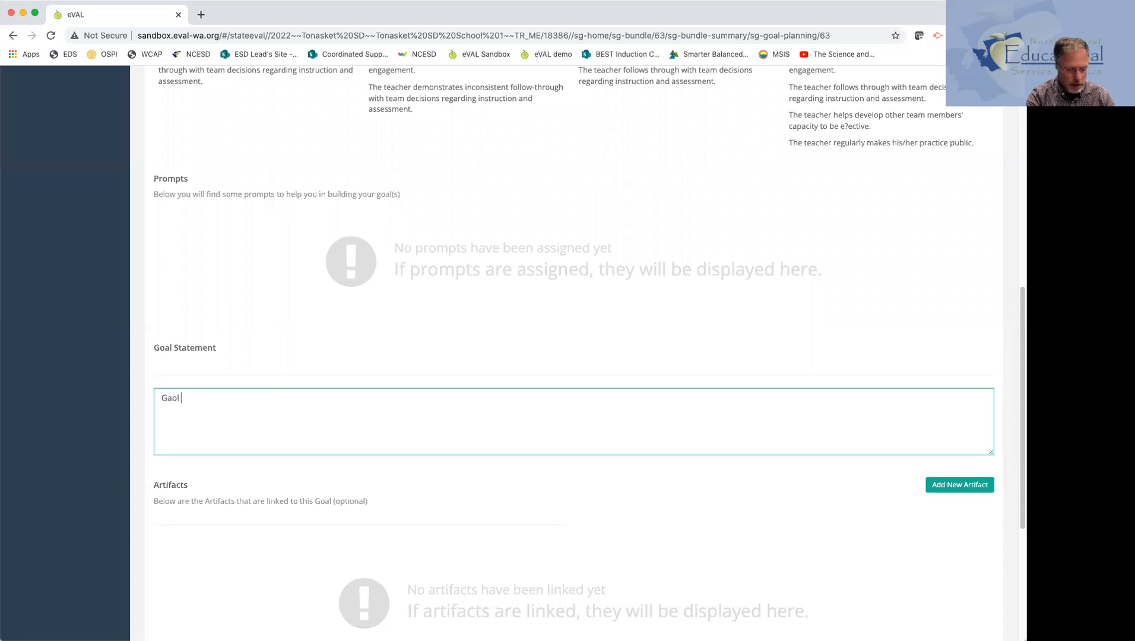
type("for")
key("BackSpace")
key("BackSpace")
key("BackSpace")
key("BackSpace")
key("BackSpace")
key("BackSpace")
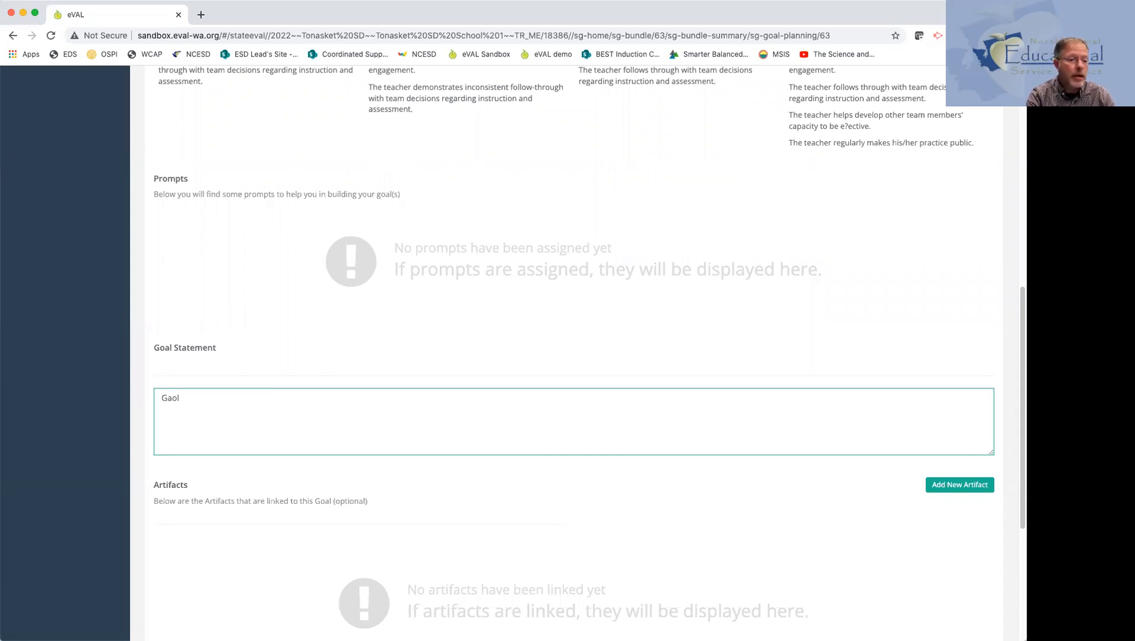
key("BackSpace")
type("oal fo")
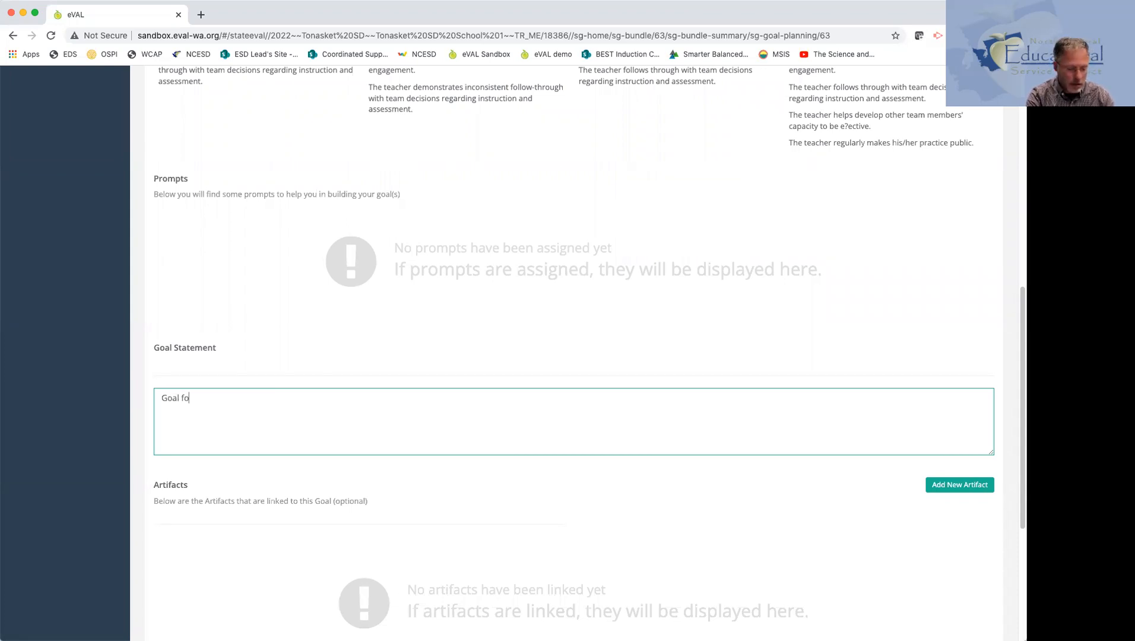
type("r 8.1...")
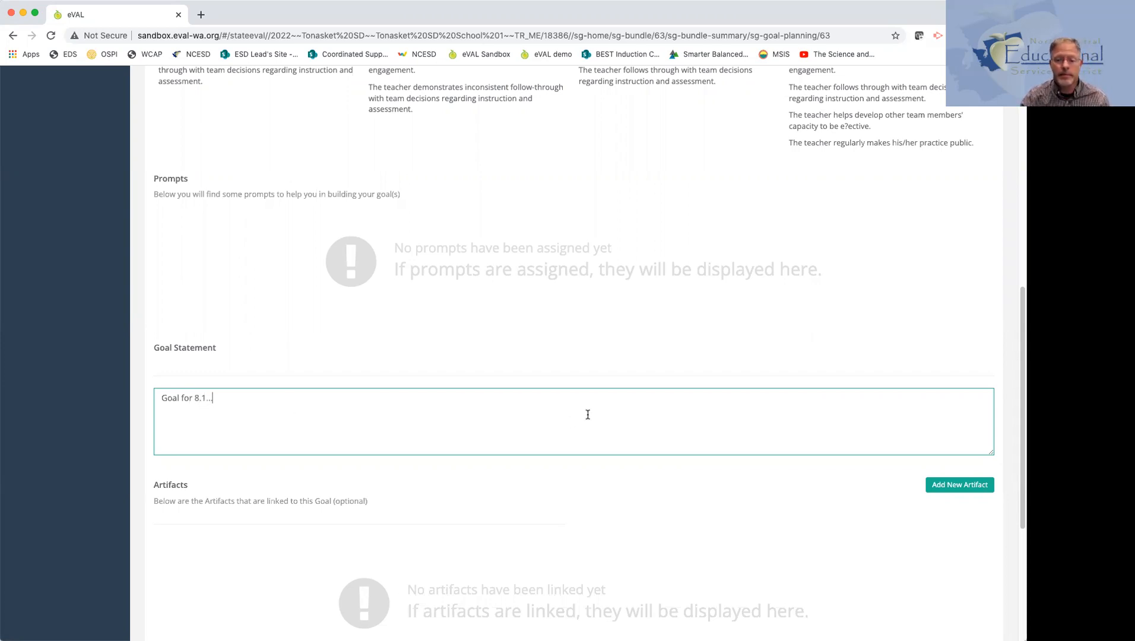
- Submit the student growth goals for the evaluator's final review and confirm the submission
scroll(588, 415, "up", 5)
scroll(588, 415, "up", 6)
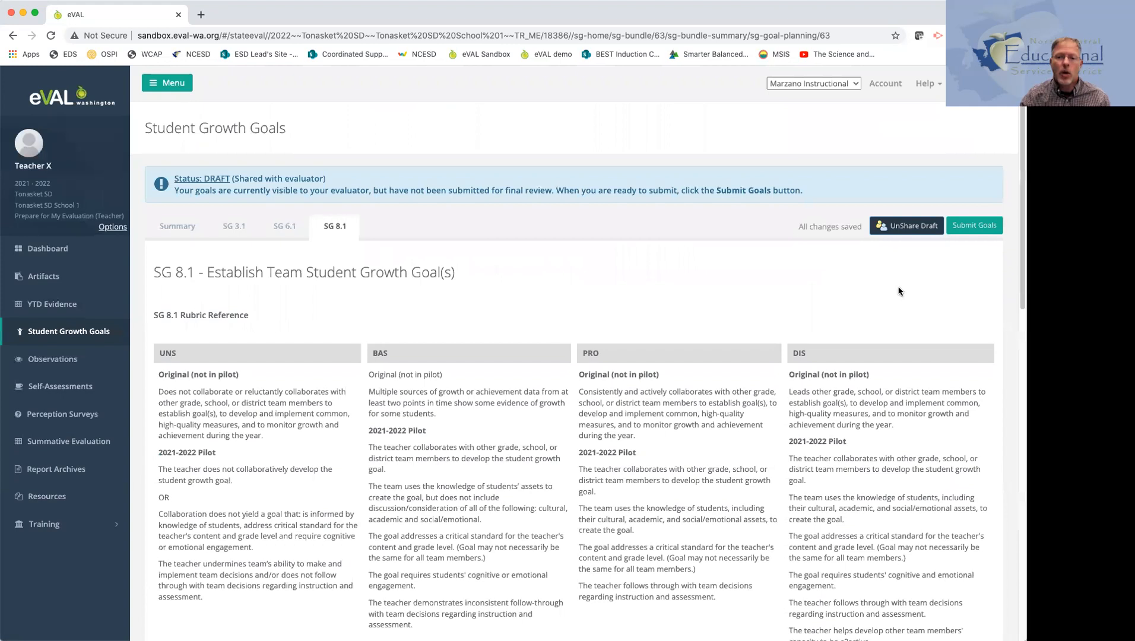
left_click(976, 229)
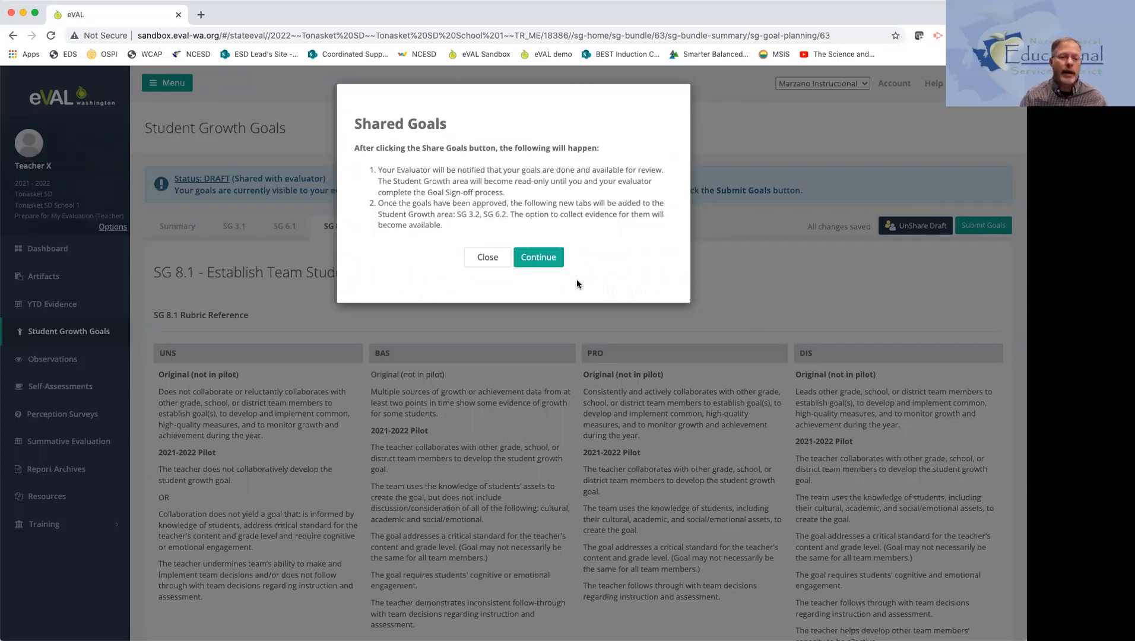
left_click(550, 262)
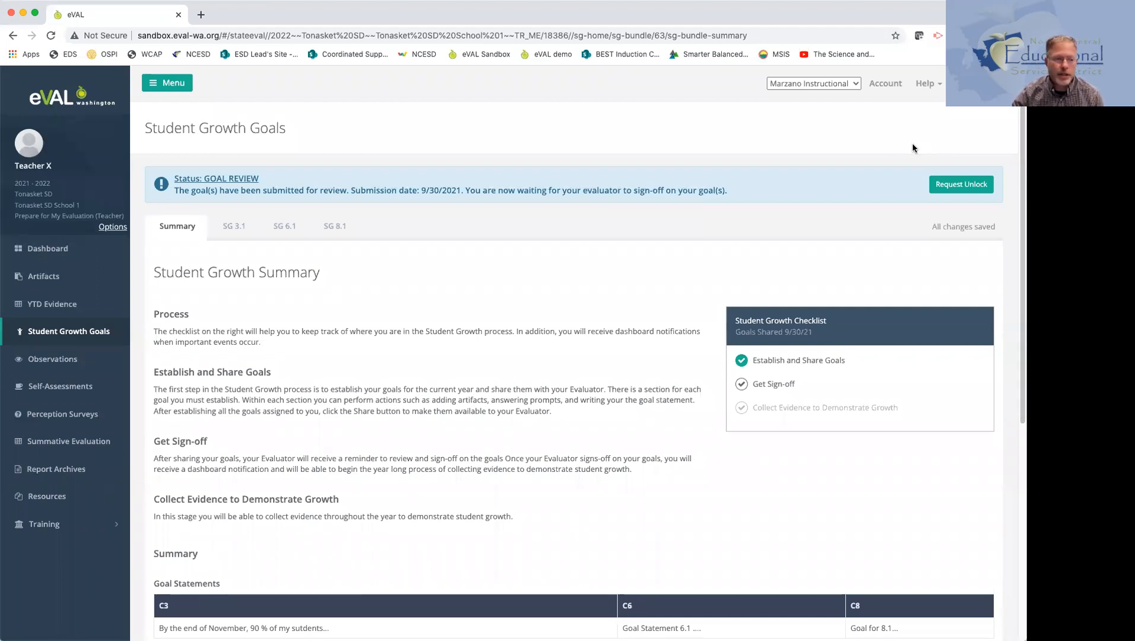
- Open the eVAL Help Center and go to its Student Growth Goals module
left_click(937, 85)
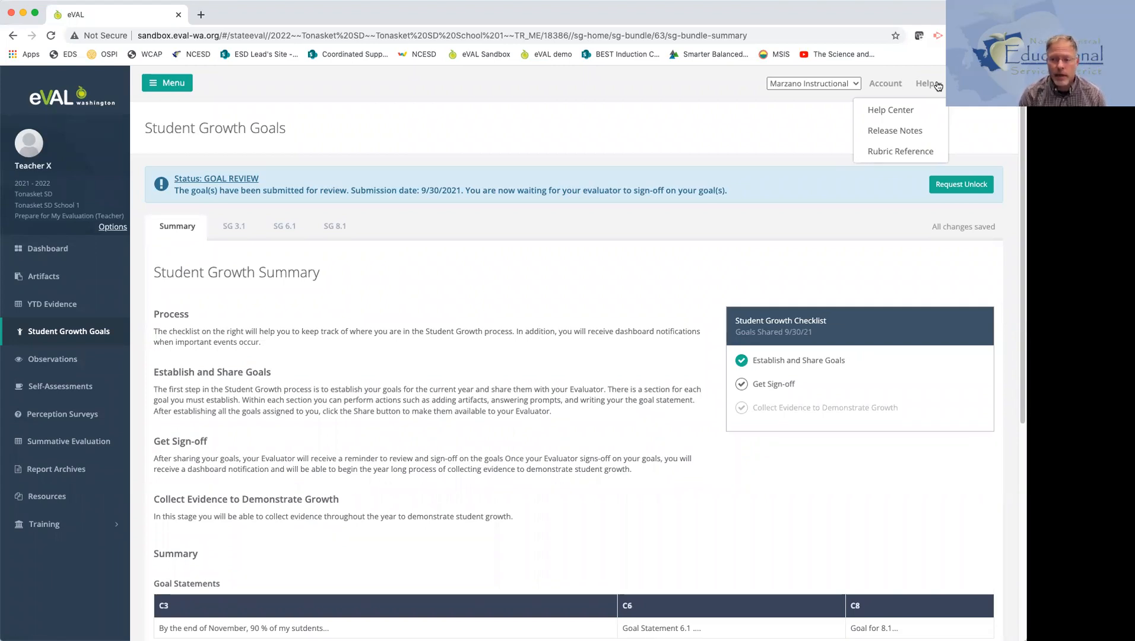
left_click(909, 111)
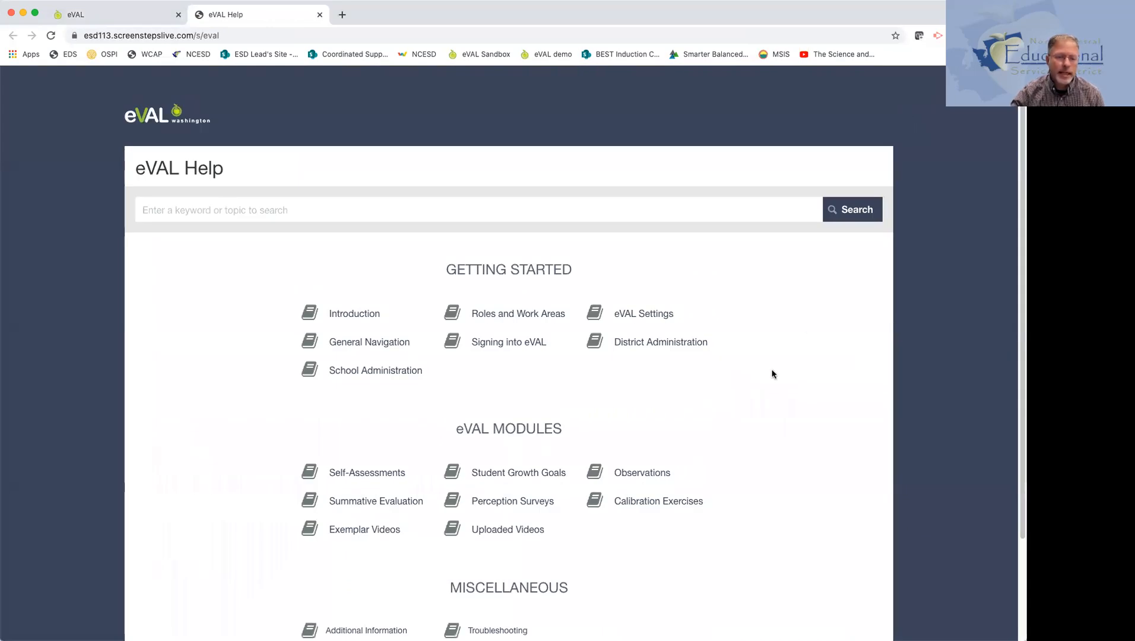
scroll(773, 374, "down", 3)
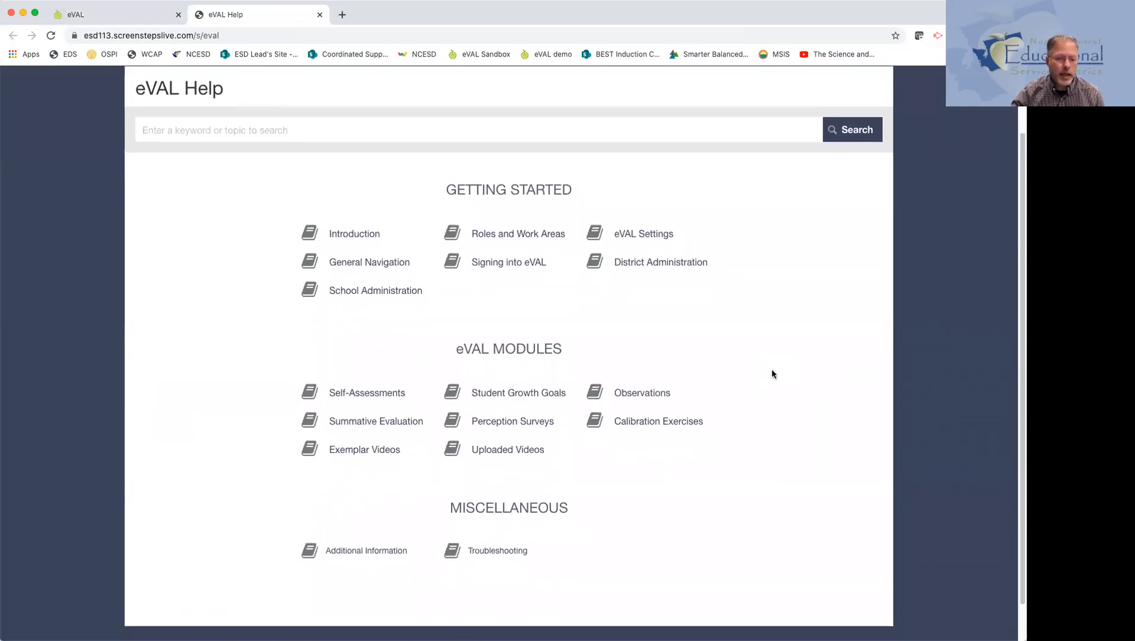
scroll(773, 374, "down", 1)
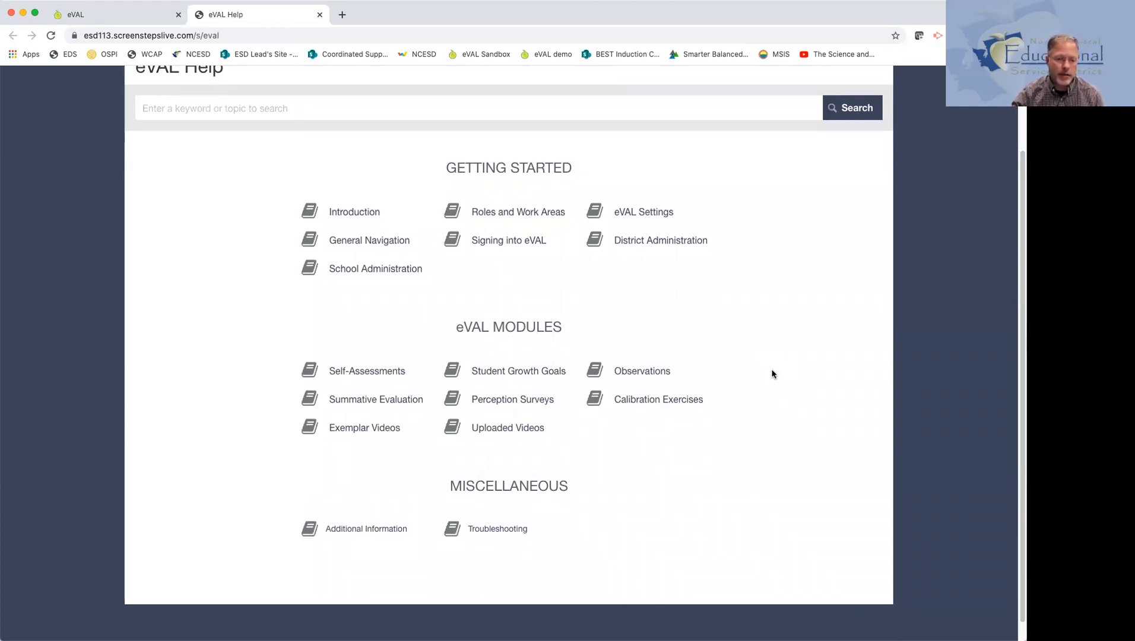
left_click(545, 372)
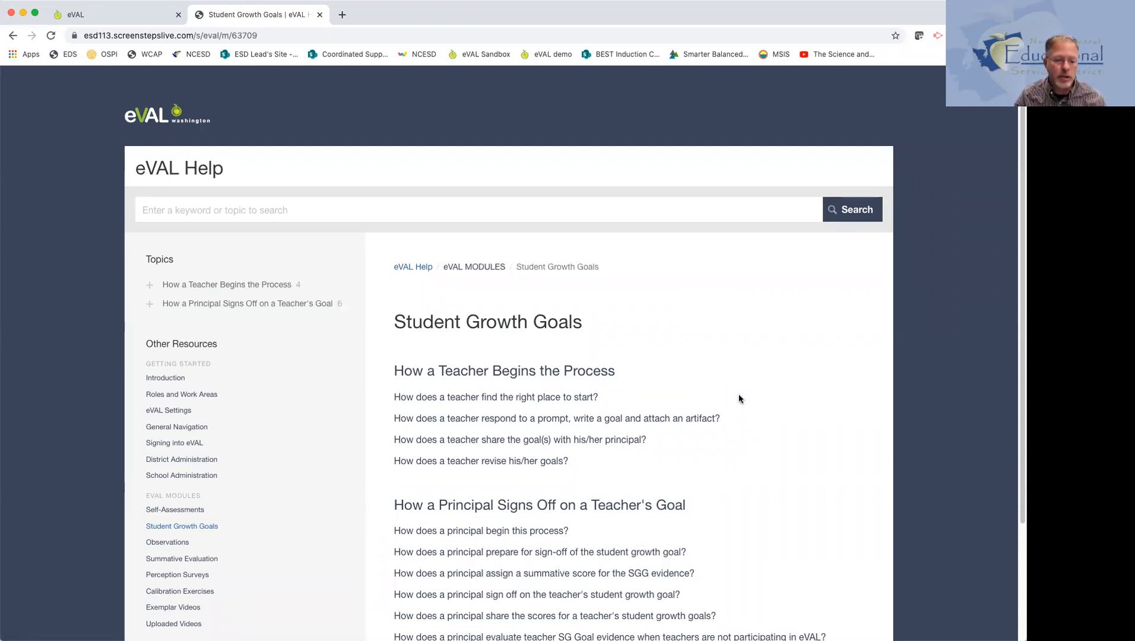
- Read the help article "How does a teacher find the right place to start?" including its illustrated instructions
scroll(739, 399, "down", 3)
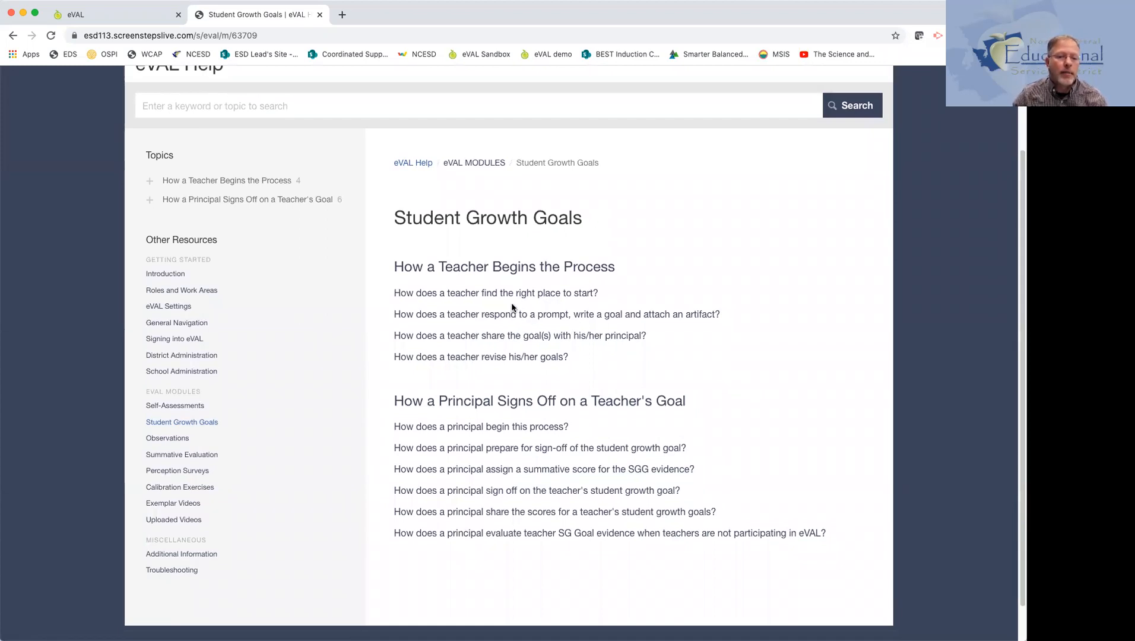
left_click(560, 295)
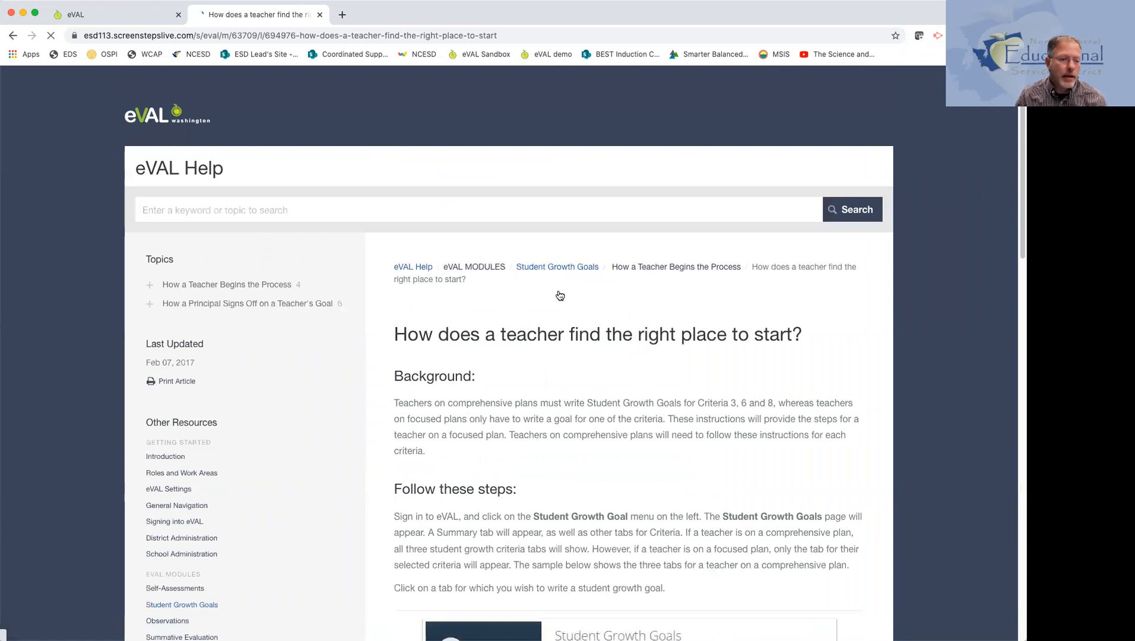
scroll(617, 375, "down", 5)
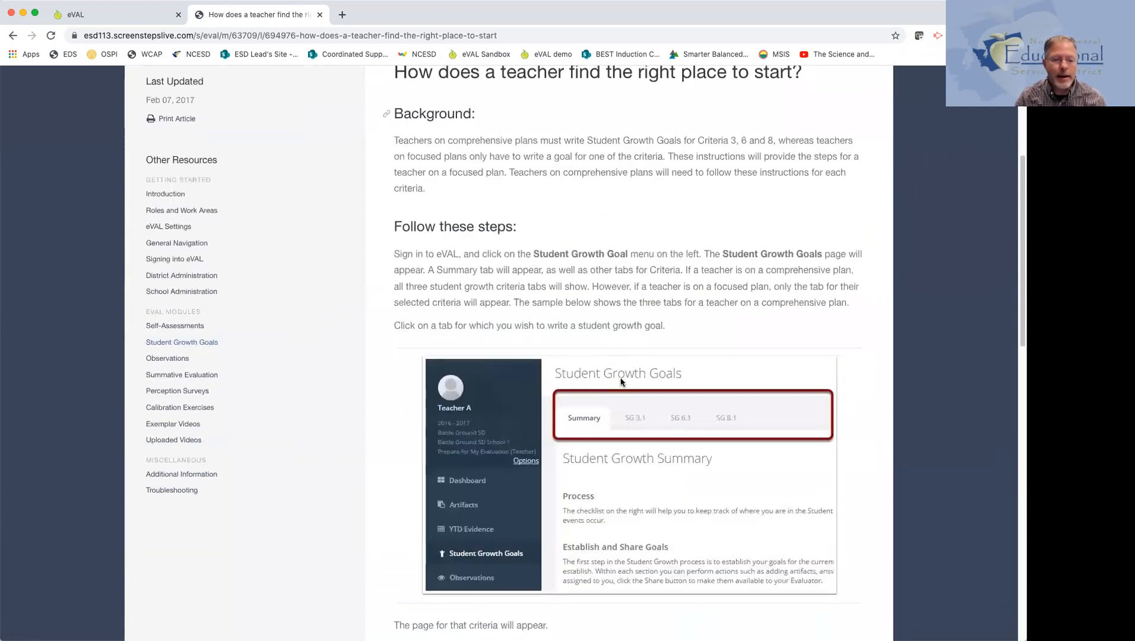
scroll(621, 382, "down", 3)
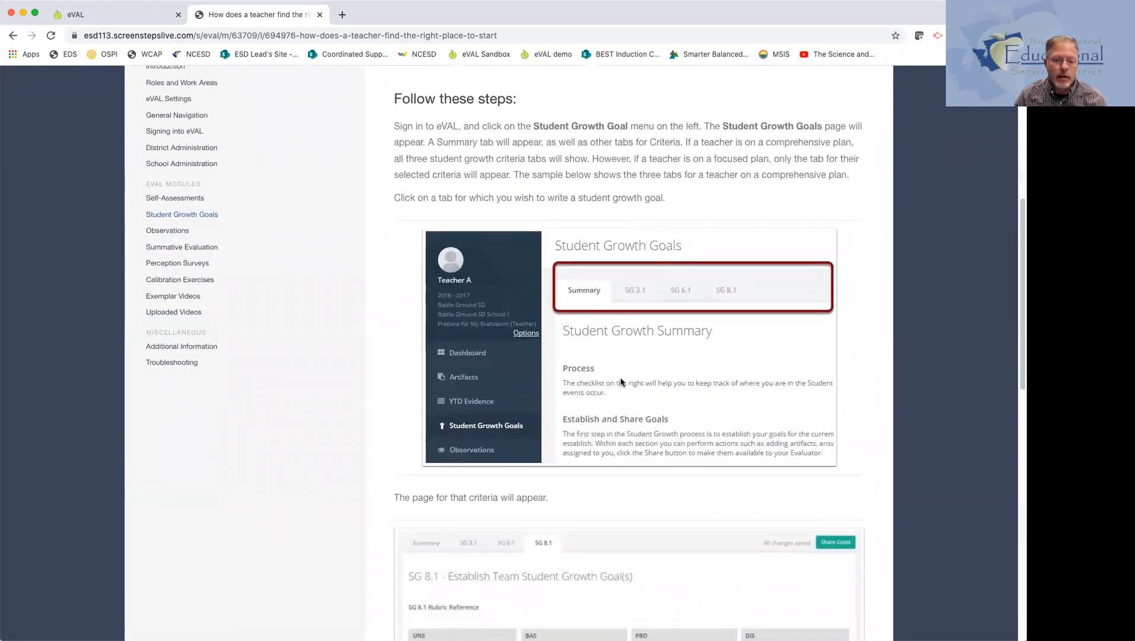
scroll(621, 382, "down", 1)
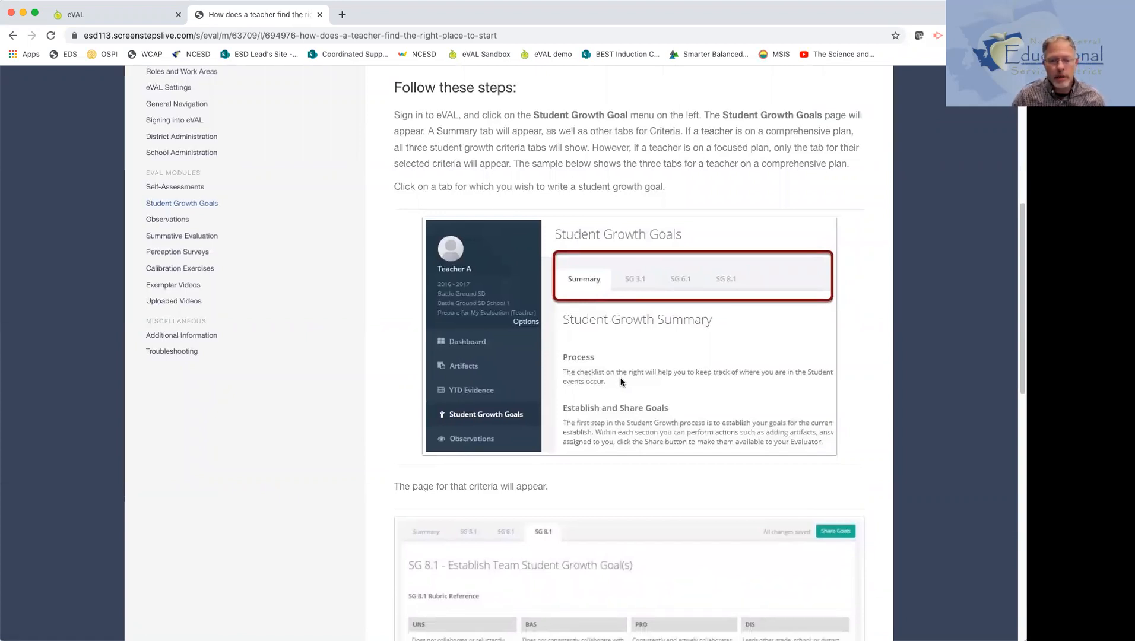
scroll(621, 382, "down", 5)
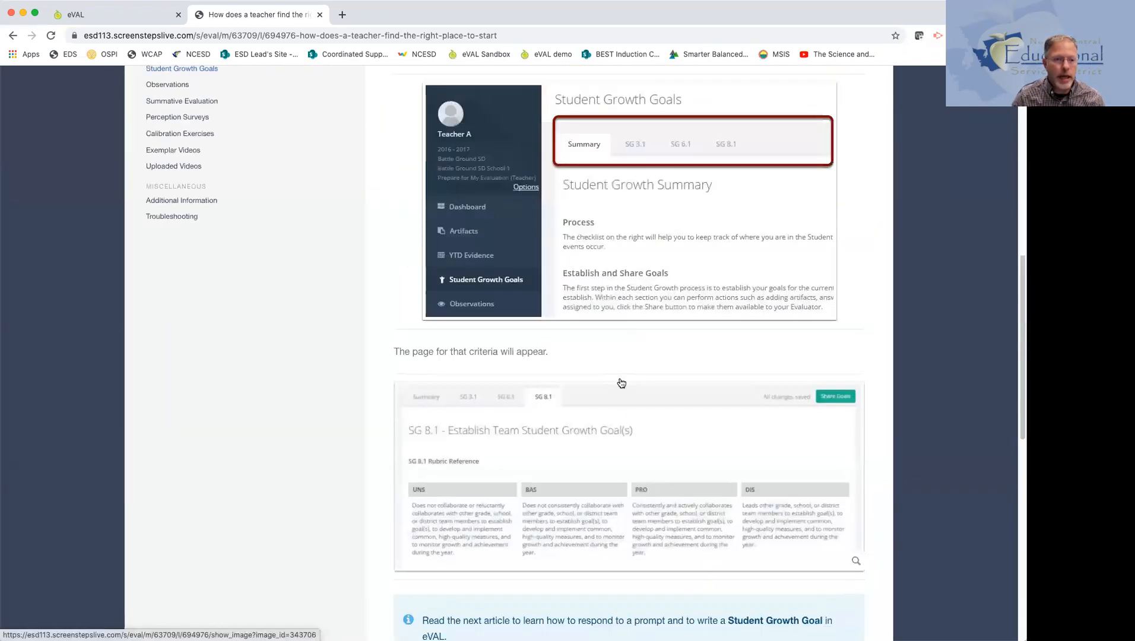
- Return from the help article to eVAL and look over the Student Growth Summary with its goal statements
scroll(621, 381, "up", 10)
left_click(143, 17)
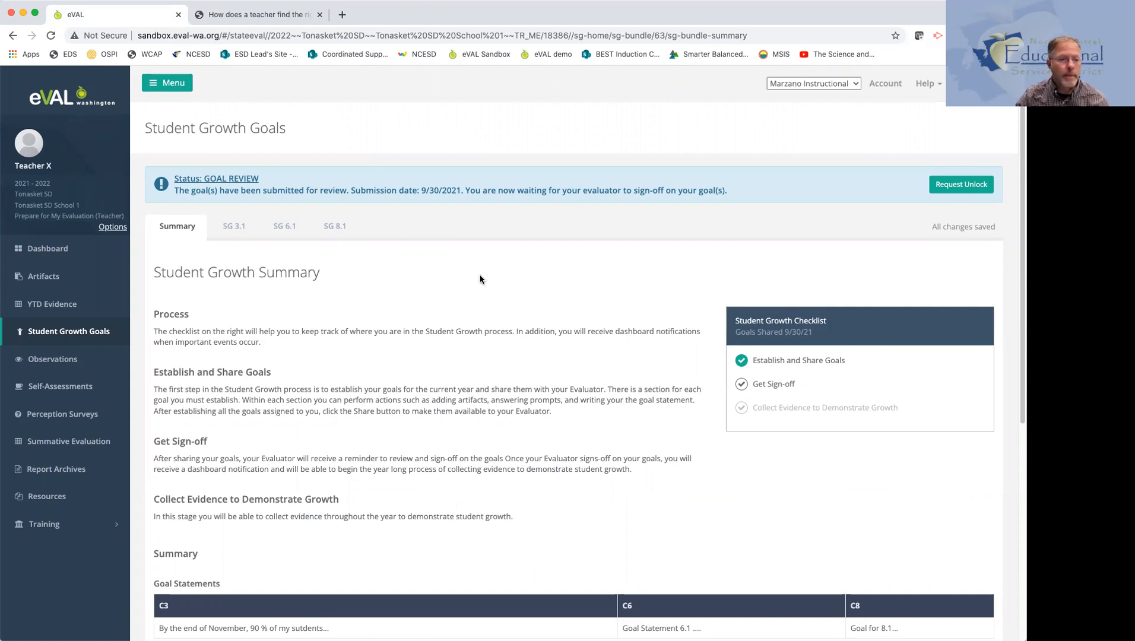
scroll(480, 279, "down", 1)
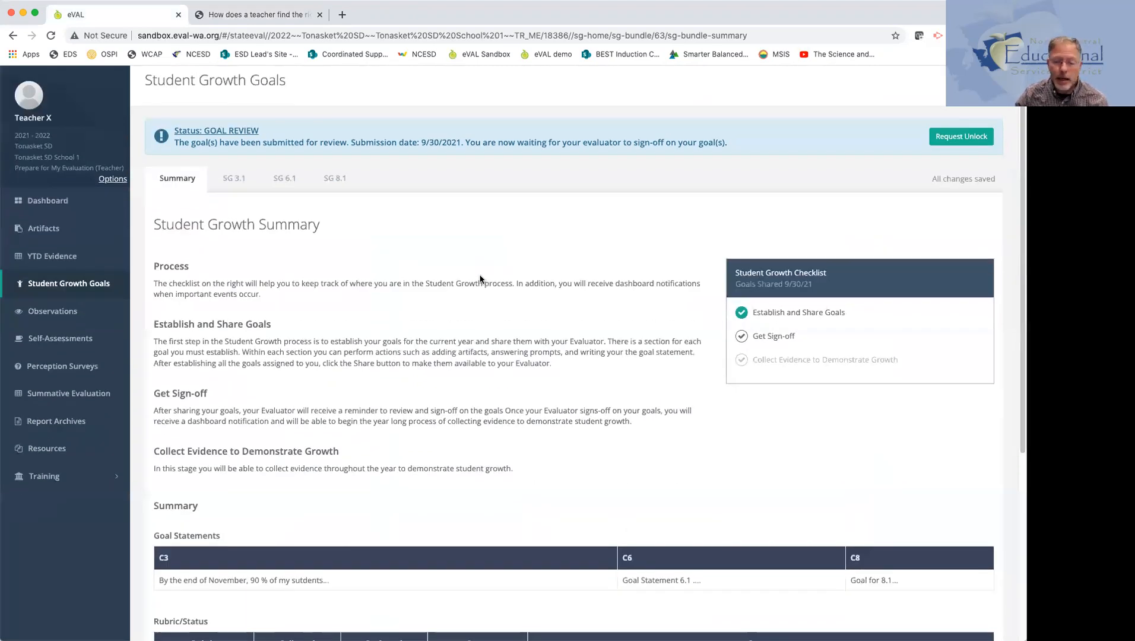